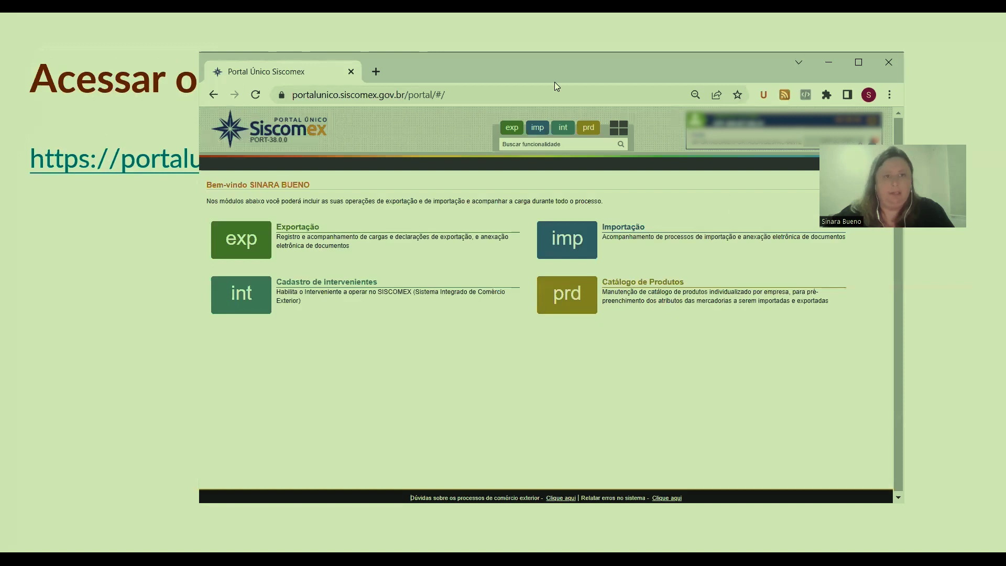
# Reposition the browser window and widen it so the whole portal page is visible
pyautogui.click(403, 105)
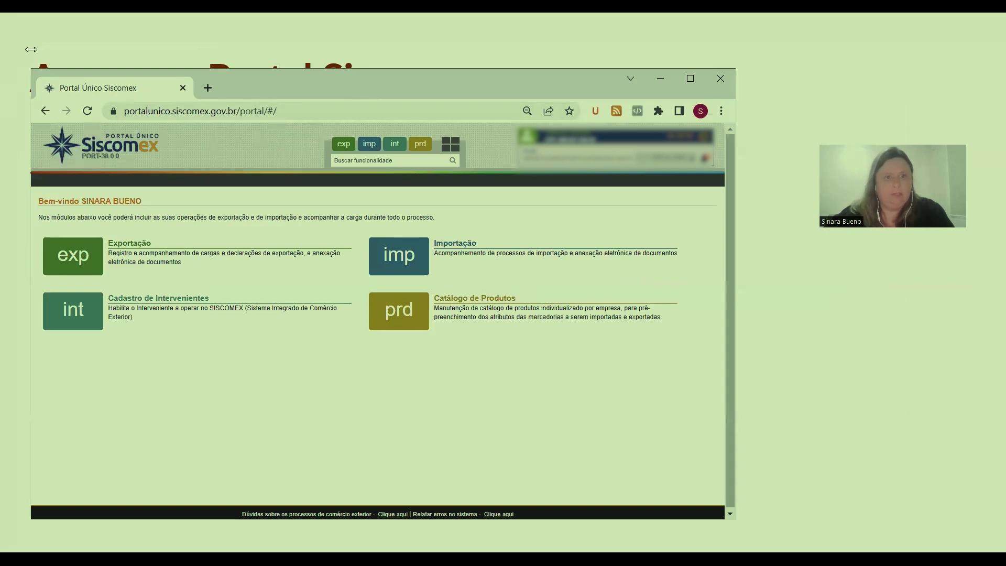
pyautogui.moveTo(31, 50); pyautogui.dragTo(17, 49)
pyautogui.moveTo(733, 521); pyautogui.dragTo(785, 523)
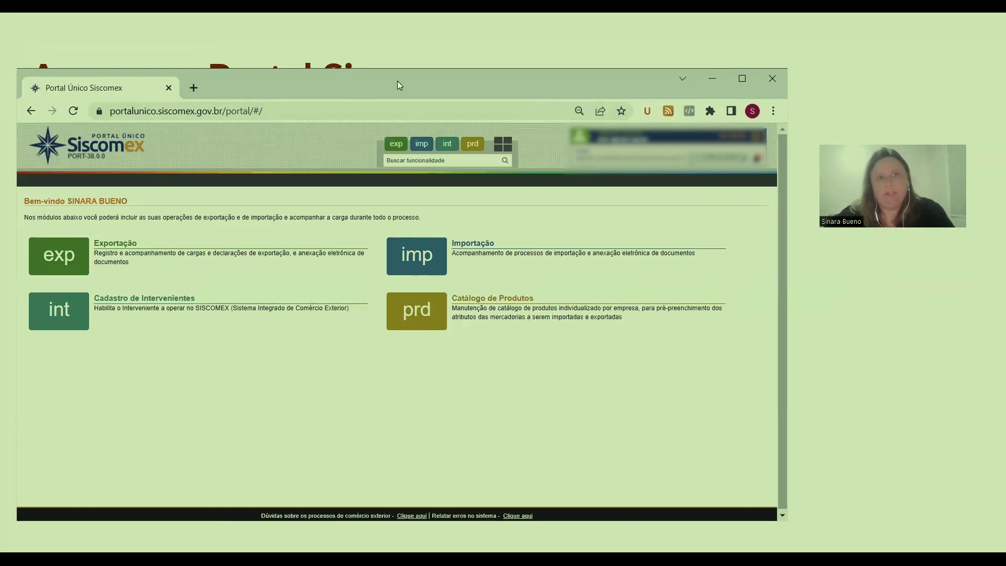
pyautogui.moveTo(397, 80); pyautogui.dragTo(406, 60)
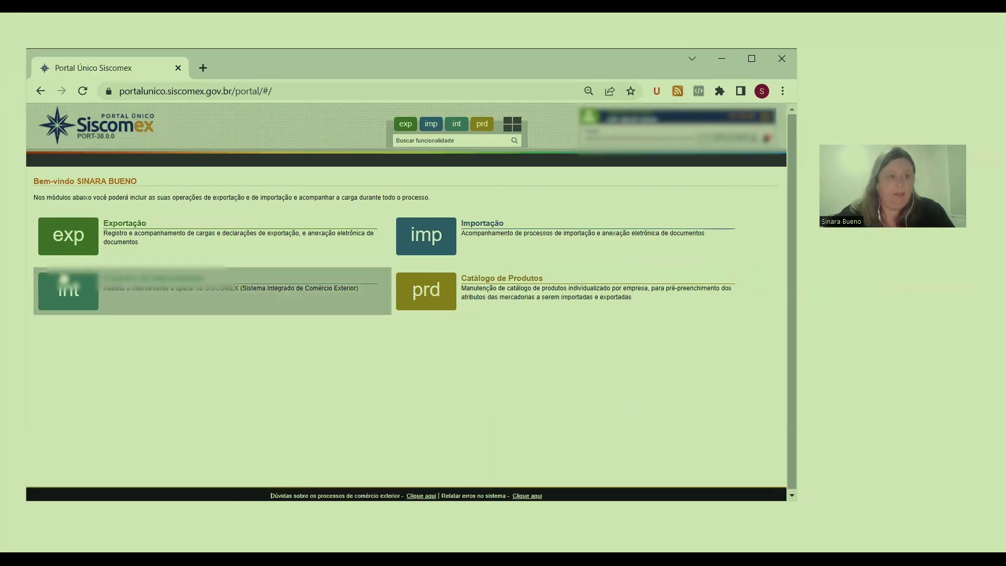
# Open the Retificar DU-E page of the Exportação module
pyautogui.click(64, 236)
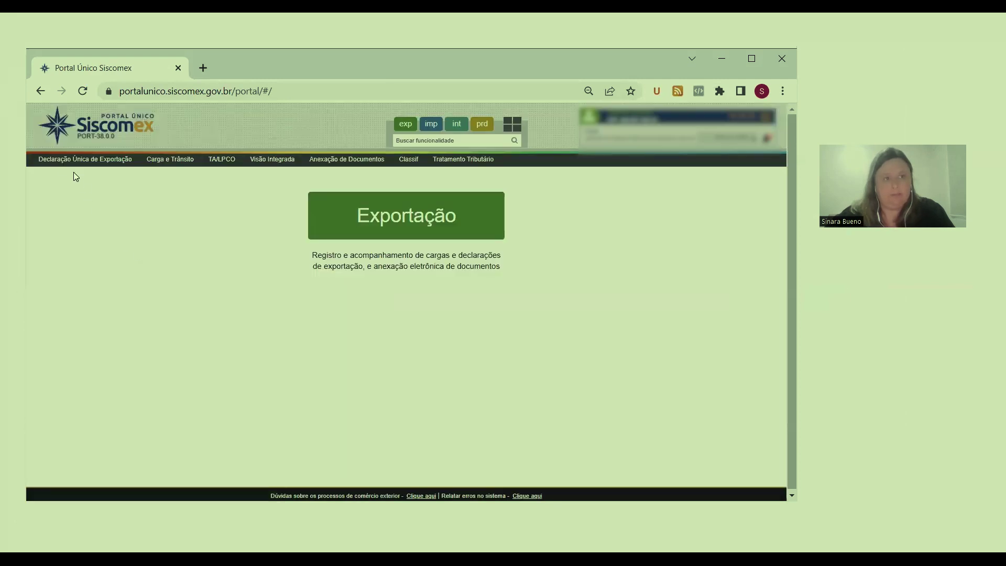
pyautogui.moveTo(60, 165)
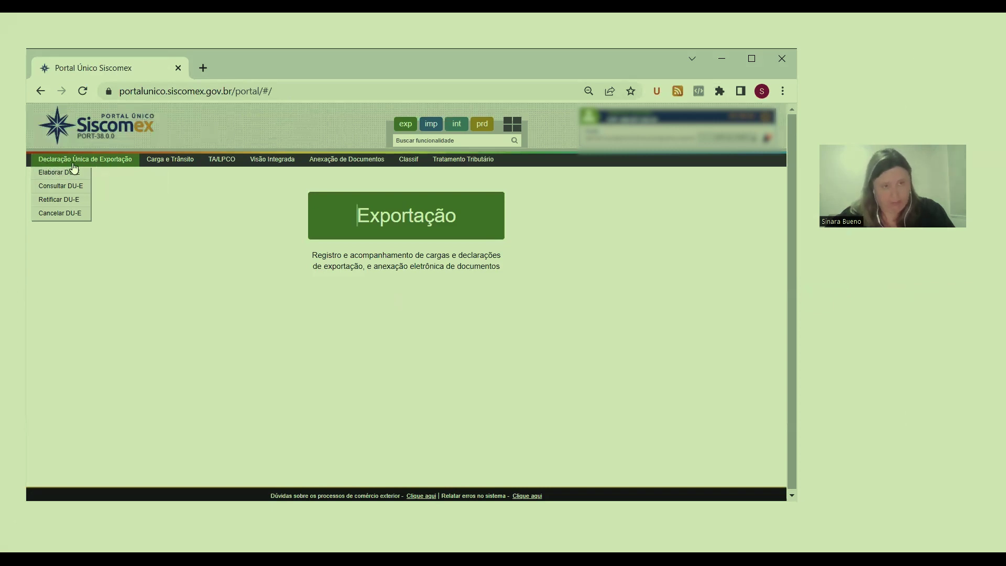
pyautogui.click(56, 205)
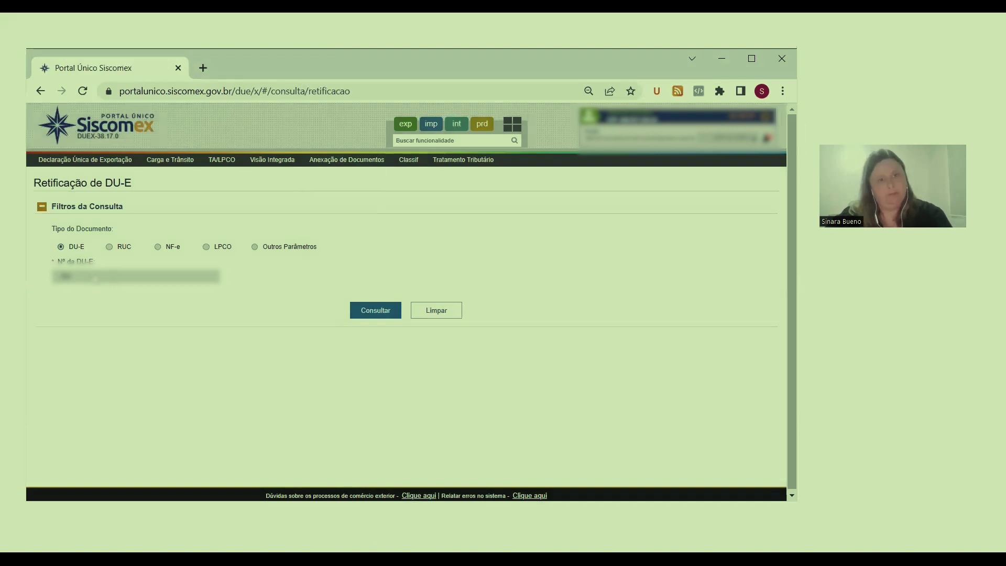
# Look up the declaration by its DU-E number and open its Drawback Isenção linking page
pyautogui.press('BackSpace')
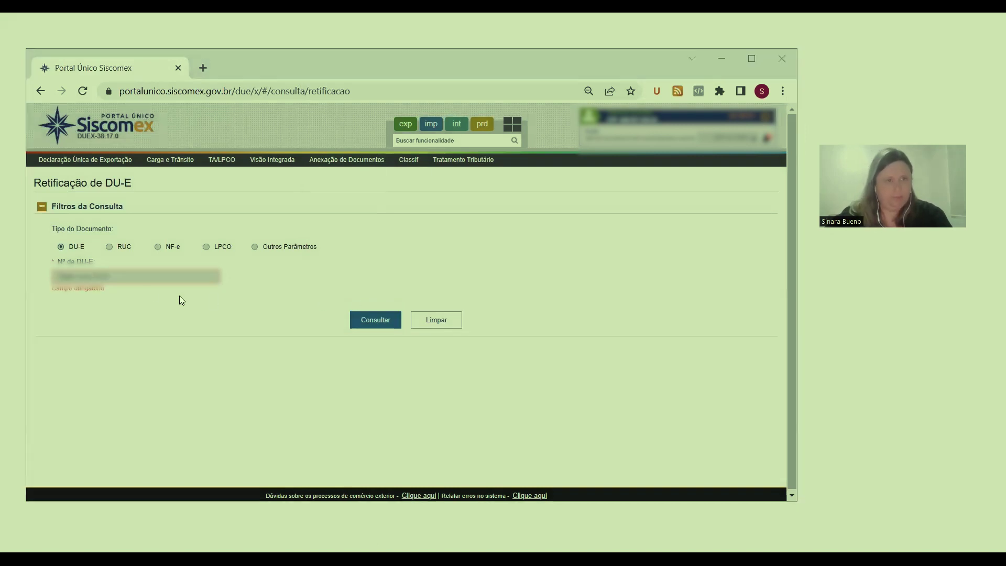
pyautogui.hotkey('ctrl', 'v')
pyautogui.click(366, 312)
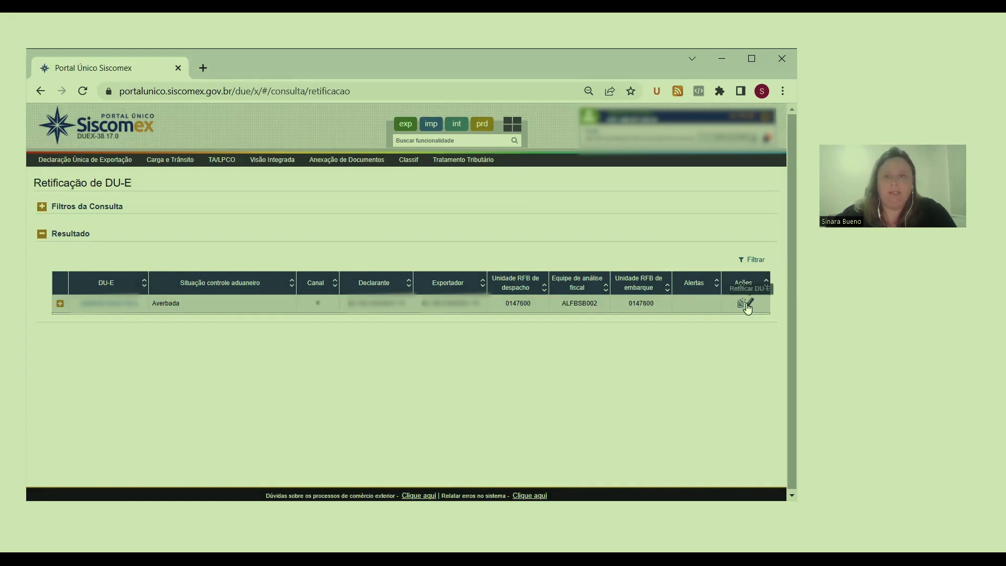
pyautogui.click(740, 305)
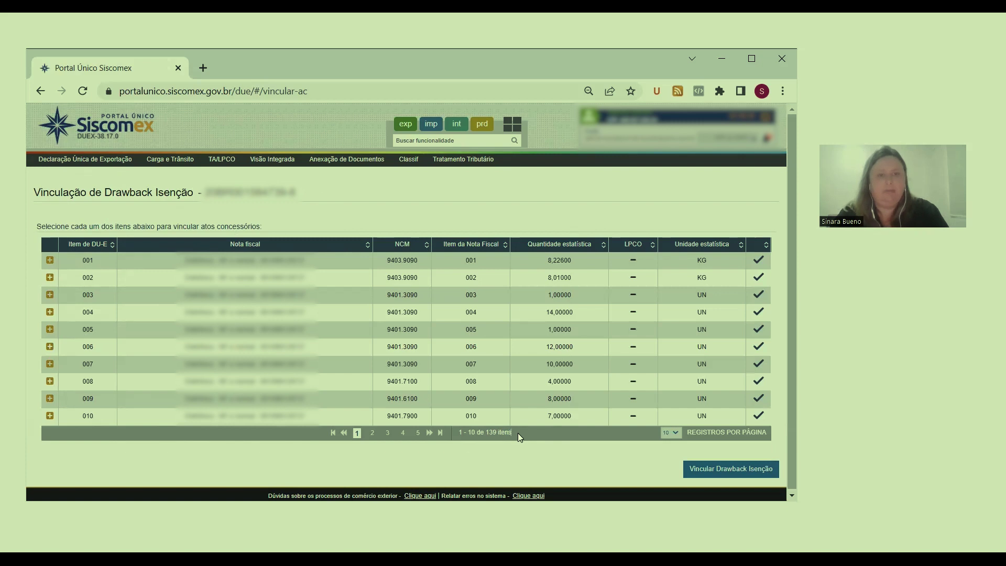
# For DU-E item 002, set the Segundo enquadramento to 81105 - DRAWBACK ISENÇÃO and start adding a Drawback Isenção entry
pyautogui.click(50, 277)
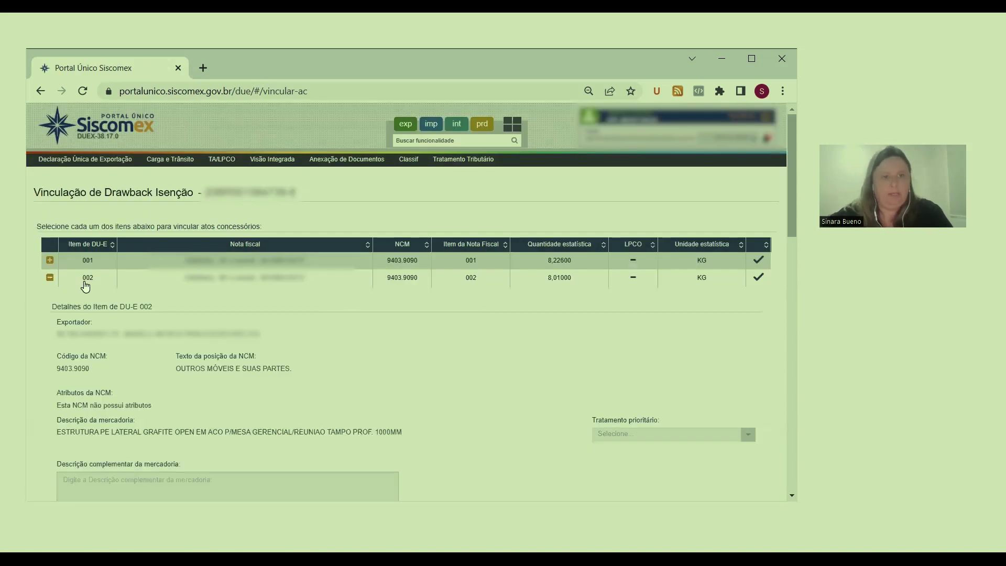
pyautogui.scroll(-1, 413, 317)
pyautogui.scroll(-6, 415, 322)
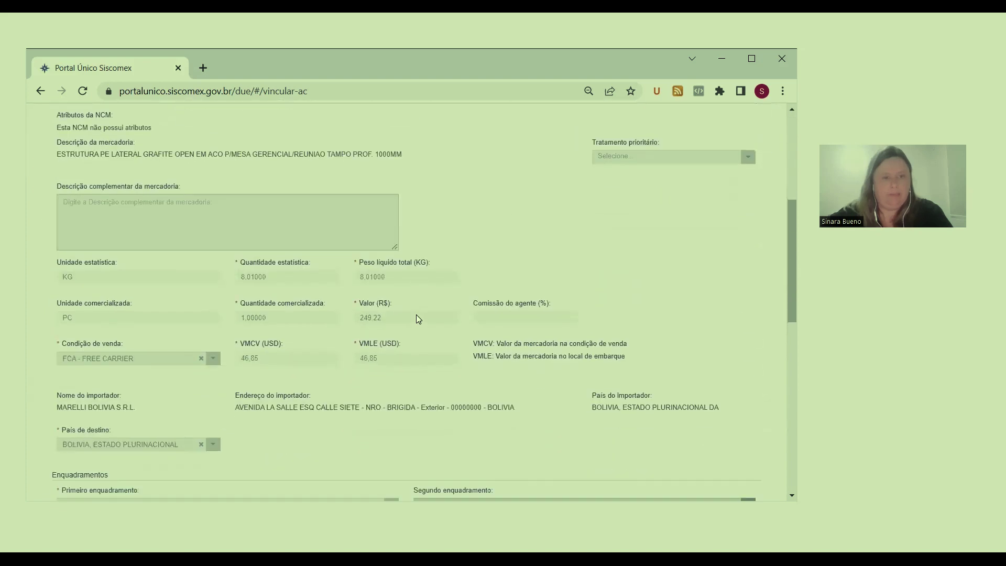
pyautogui.scroll(-1, 417, 317)
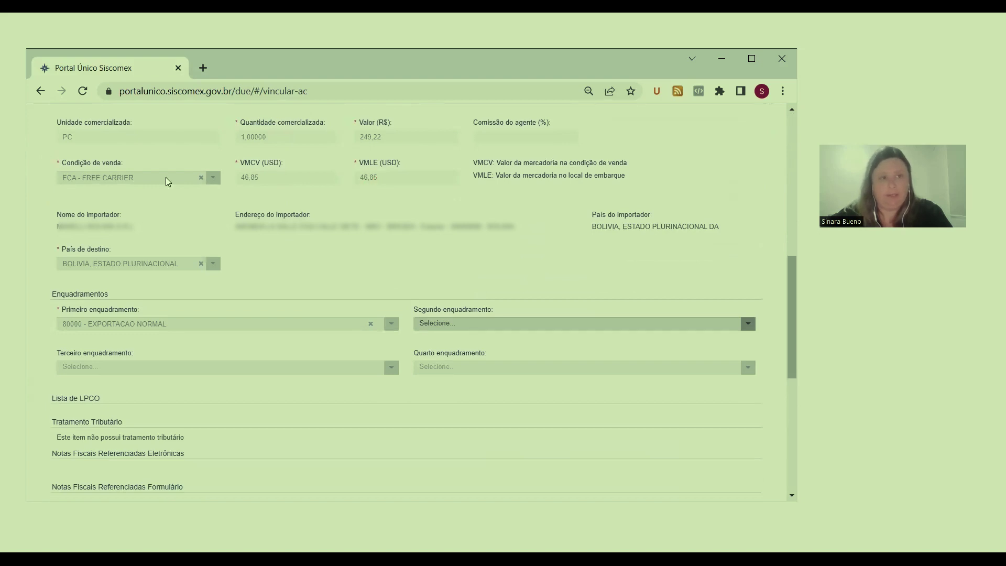
pyautogui.scroll(-1, 99, 291)
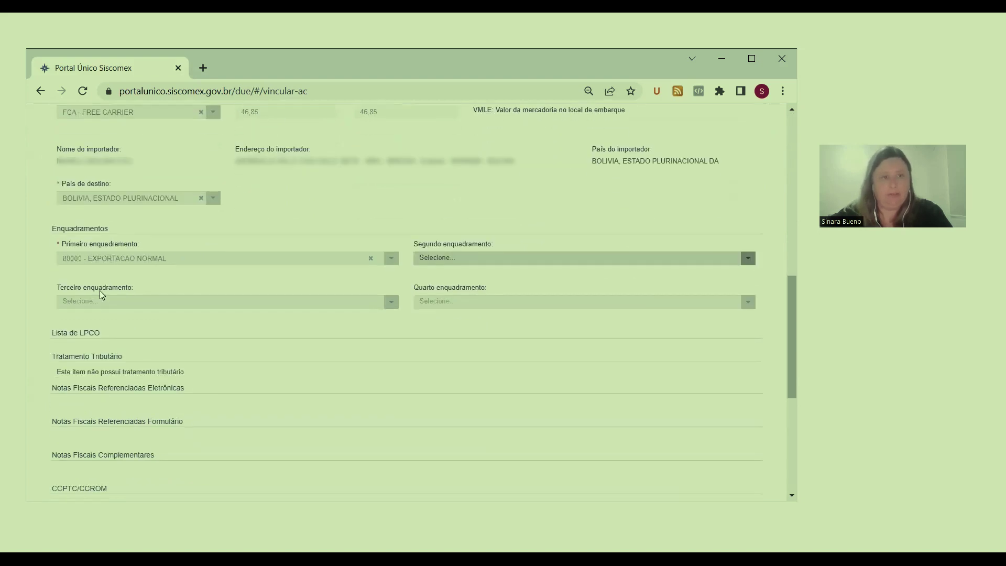
pyautogui.scroll(-1, 100, 291)
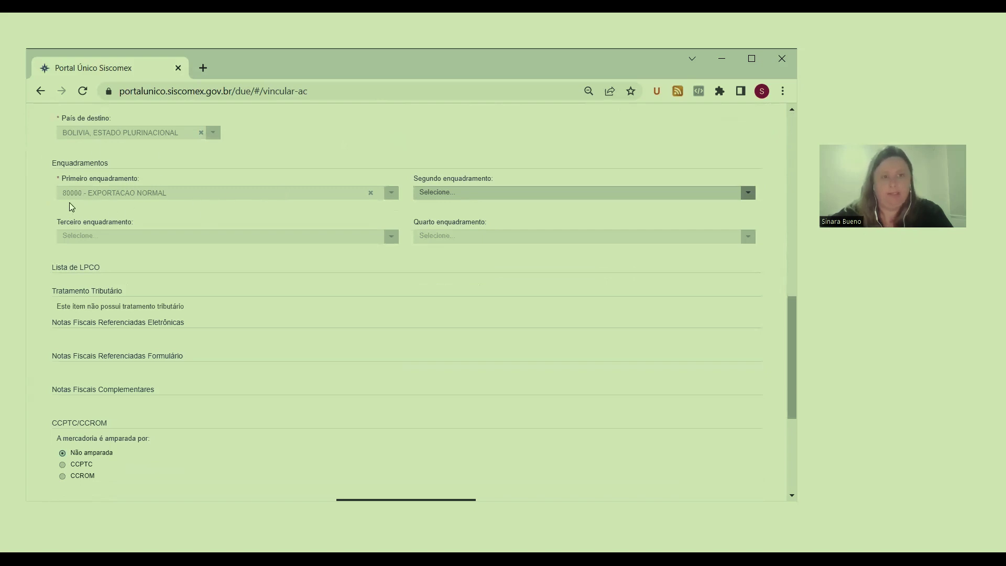
pyautogui.moveTo(416, 179); pyautogui.dragTo(501, 187)
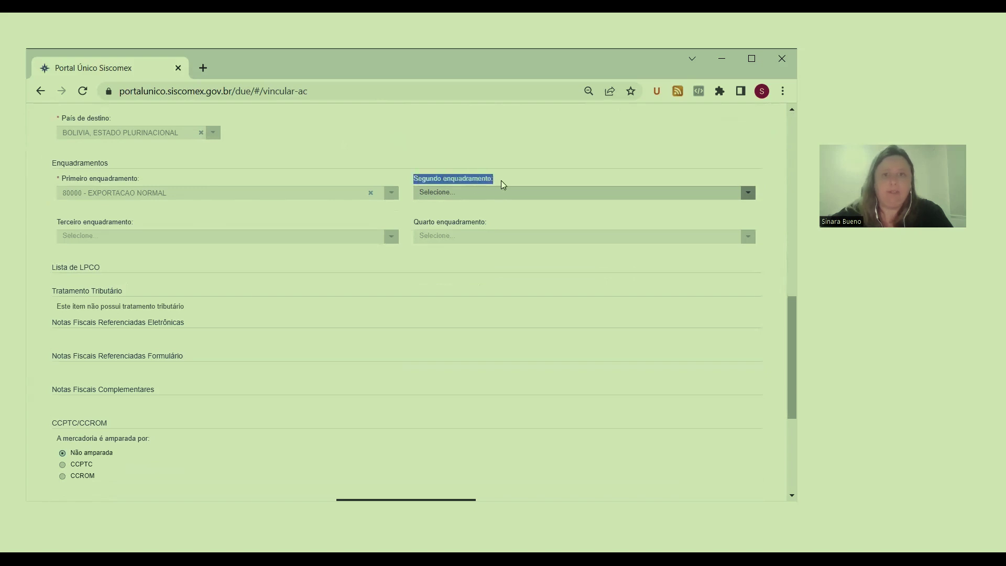
pyautogui.click(509, 183)
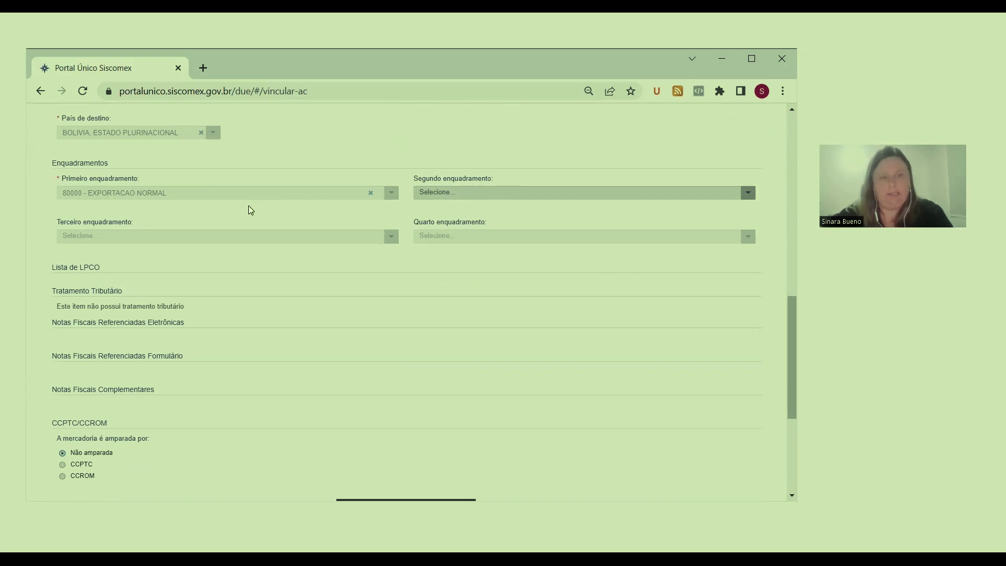
pyautogui.click(446, 197)
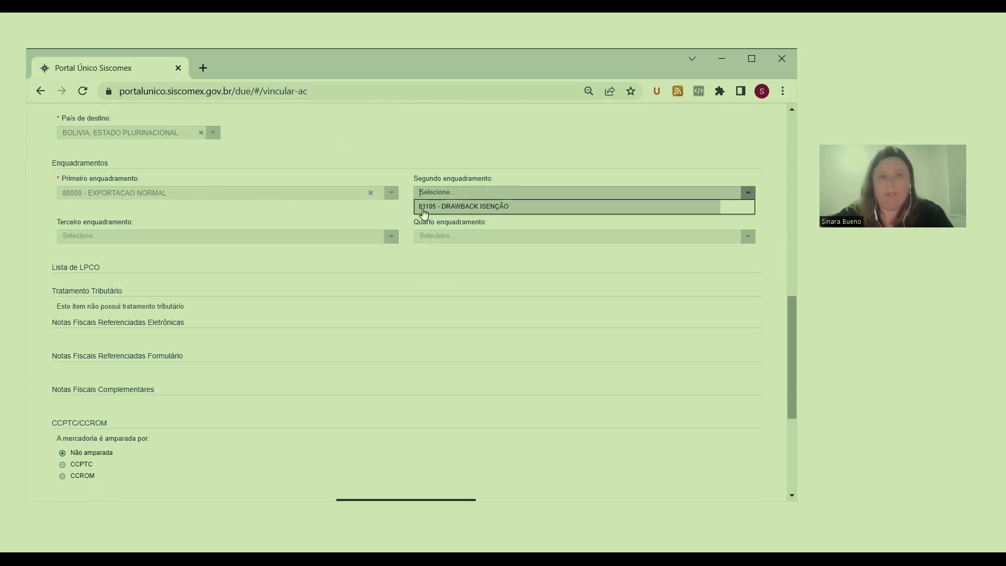
pyautogui.click(529, 207)
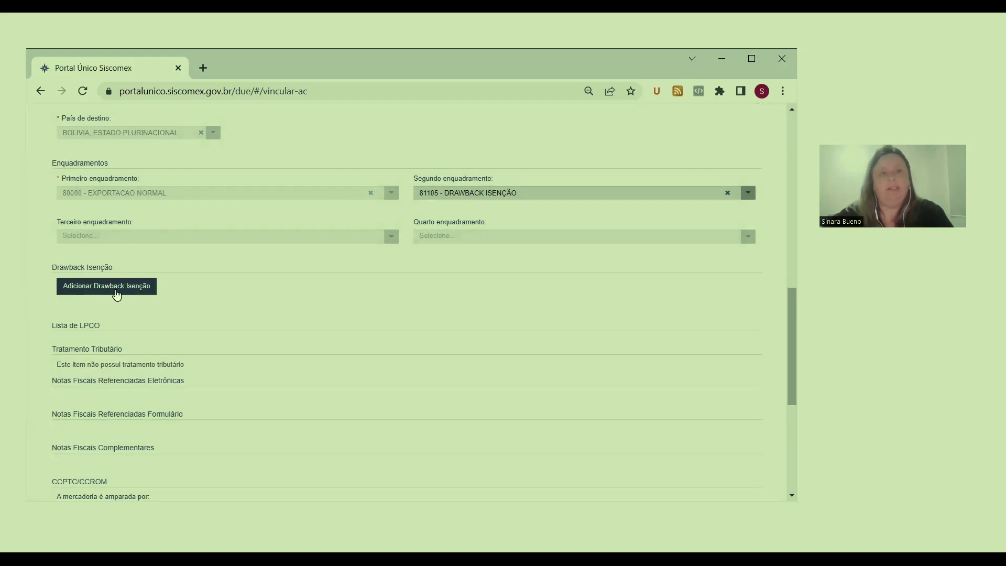
pyautogui.click(91, 292)
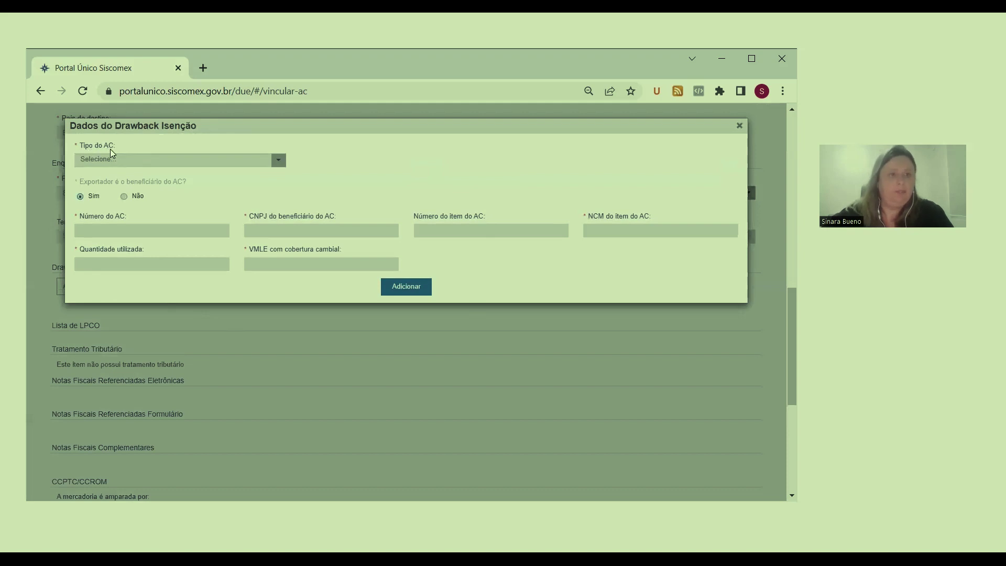
pyautogui.click(158, 161)
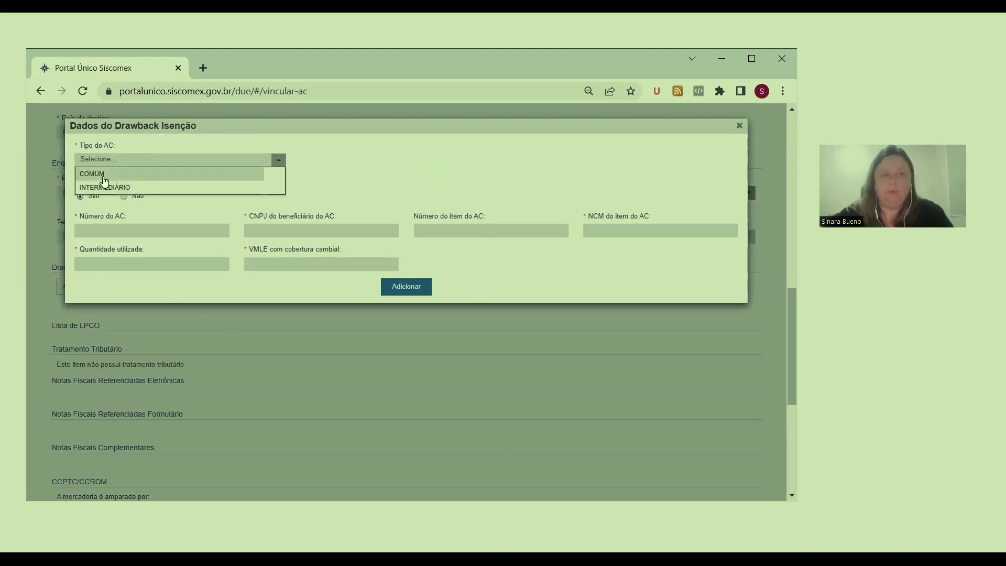
pyautogui.click(127, 187)
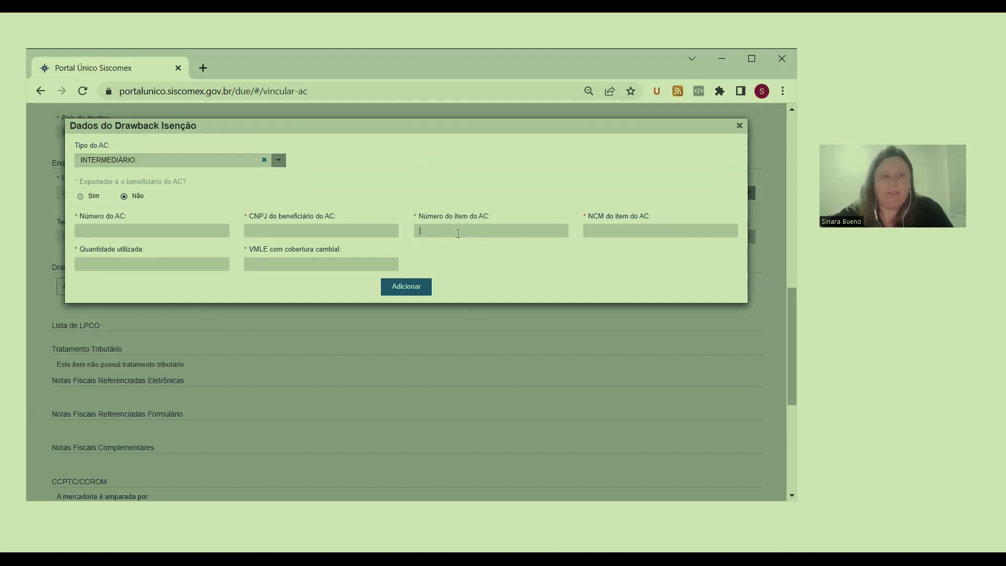
pyautogui.write('0001')
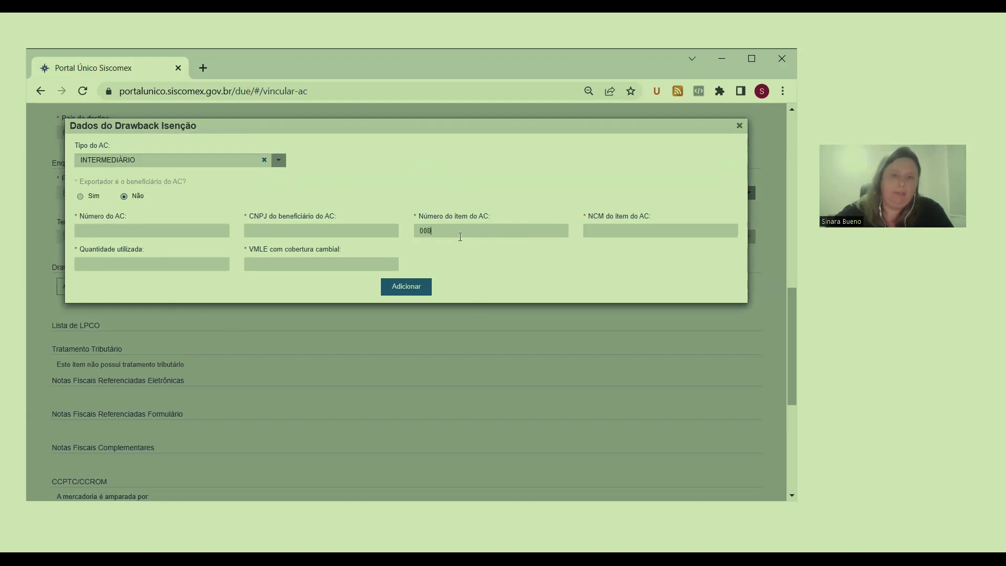
pyautogui.press('BackSpace')
pyautogui.press('BackSpace')
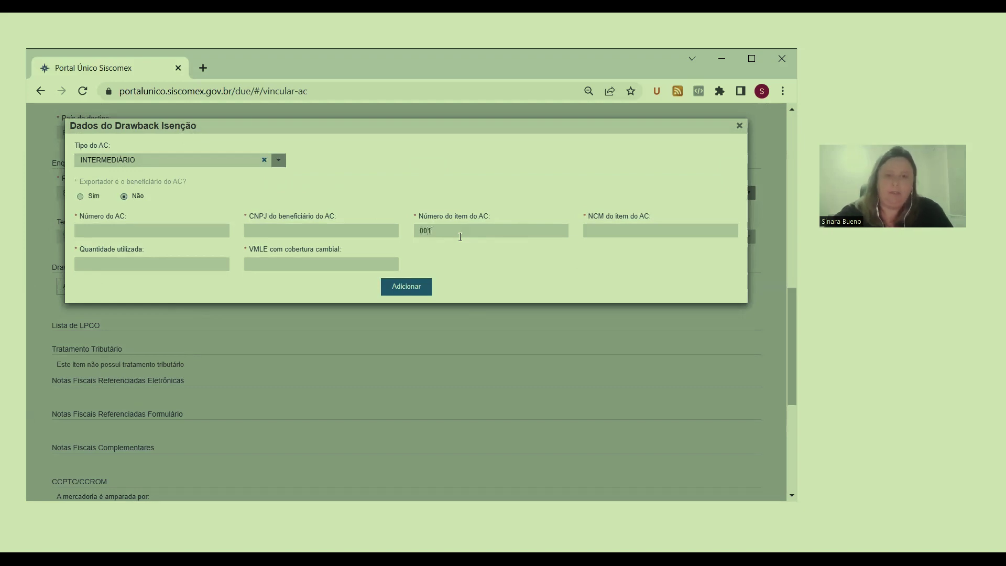
pyautogui.press('BackSpace')
pyautogui.press('BackSpace')
pyautogui.press('BackSpace')
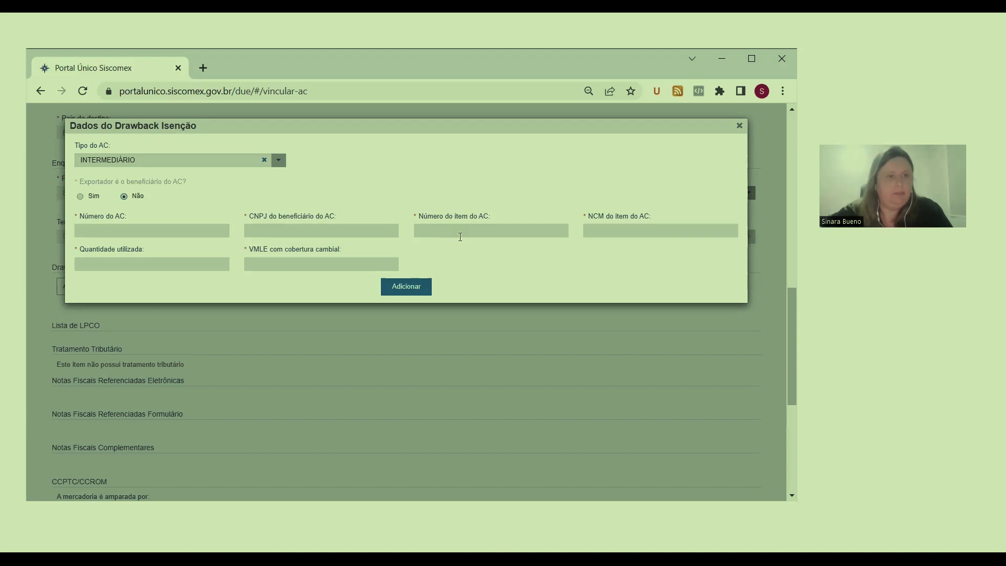
# Set the Tipo do AC to COMUM with the exporter as beneficiary (Sim), and fill in the Número do AC
pyautogui.click(260, 162)
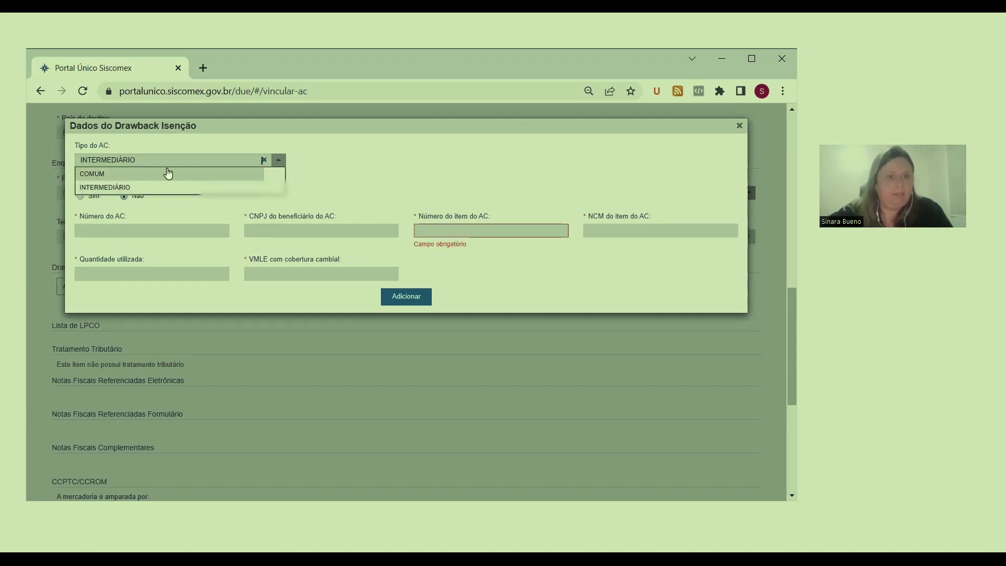
pyautogui.click(116, 175)
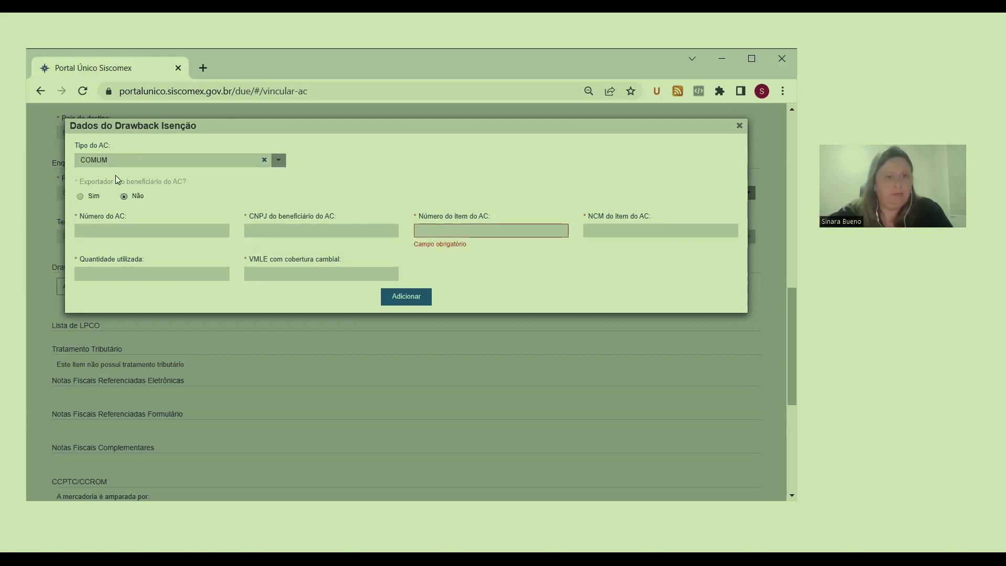
pyautogui.click(82, 195)
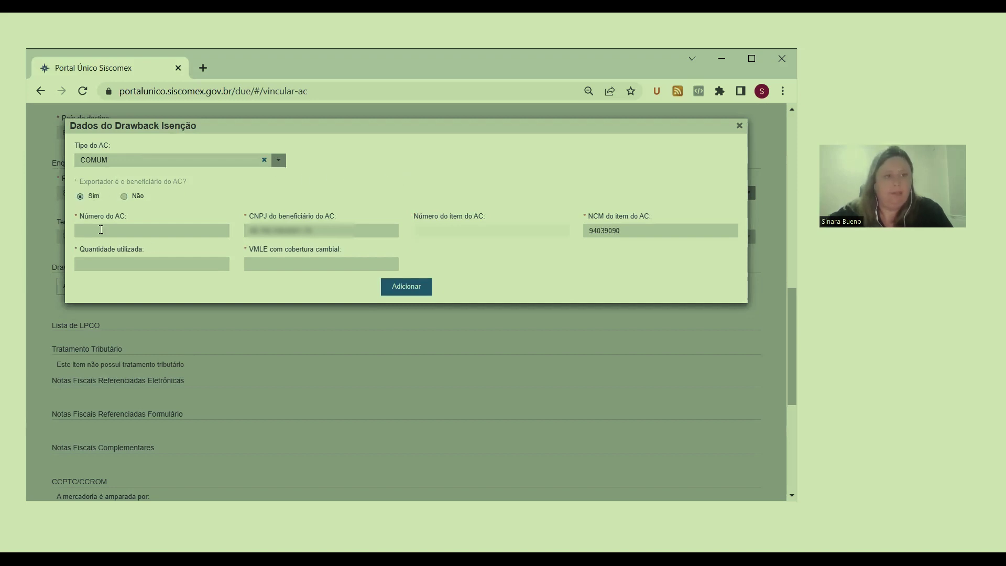
pyautogui.click(100, 229)
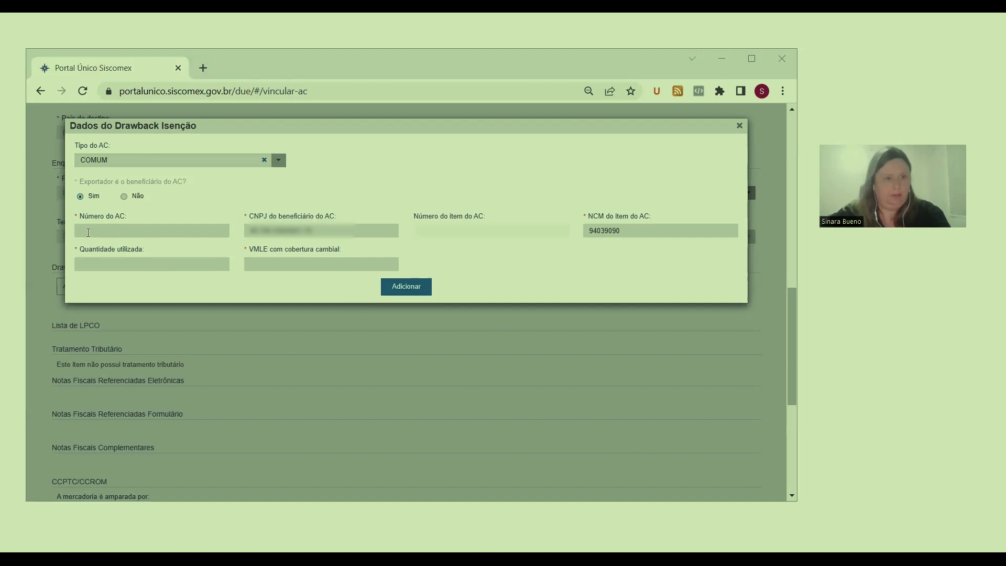
pyautogui.click(145, 230)
pyautogui.hotkey('ctrl', 'v')
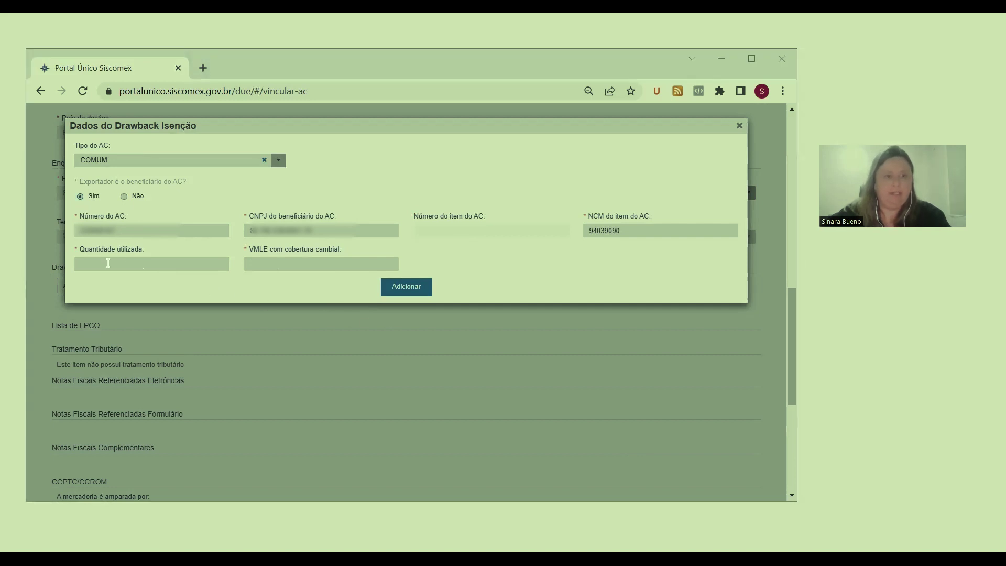
# Enter 8,01000 as Quantidade utilizada and 46,85 as VMLE com cobertura cambial, then add the Drawback Isenção entry and close its form
pyautogui.click(108, 263)
pyautogui.write('8,01000')
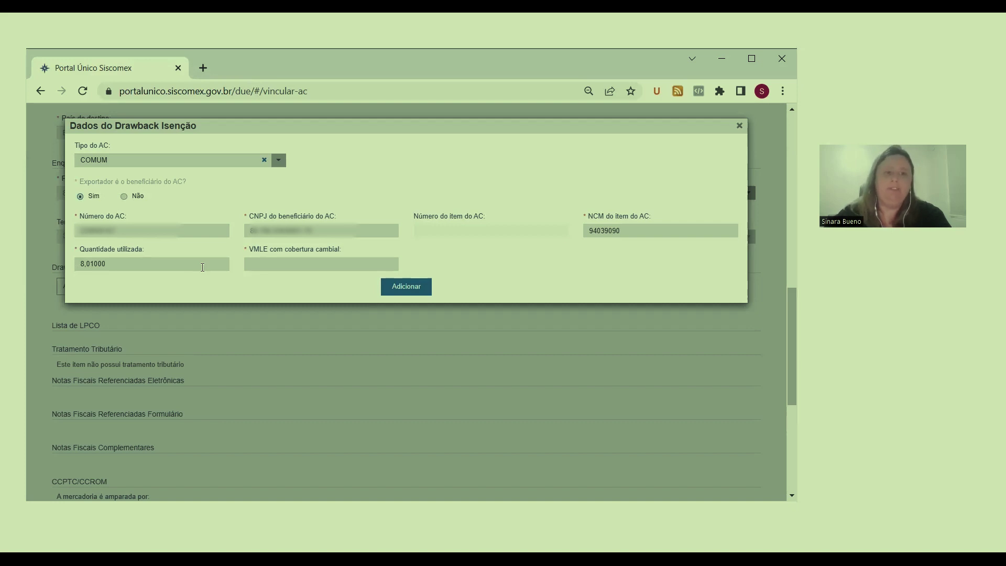
pyautogui.click(271, 256)
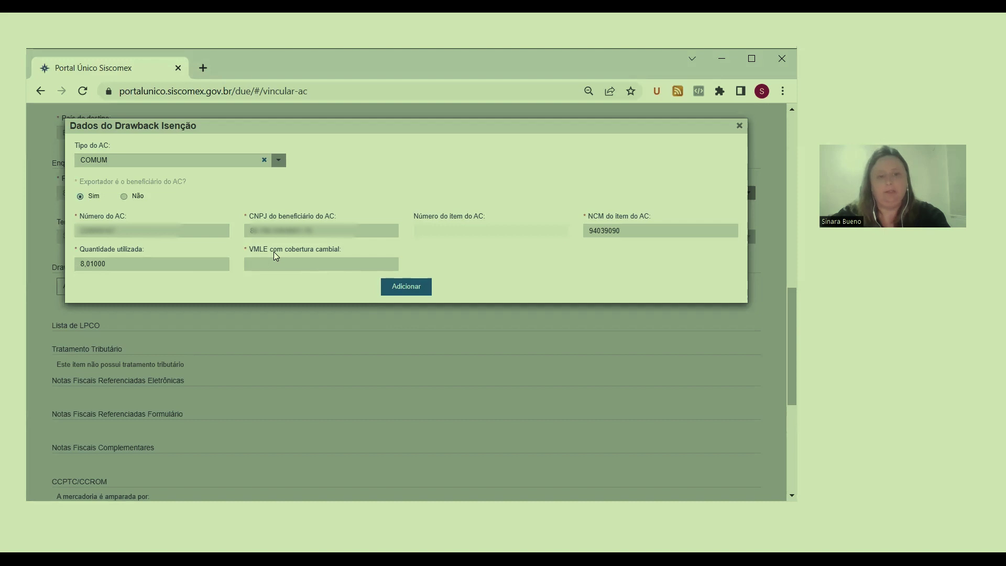
pyautogui.write('46,85')
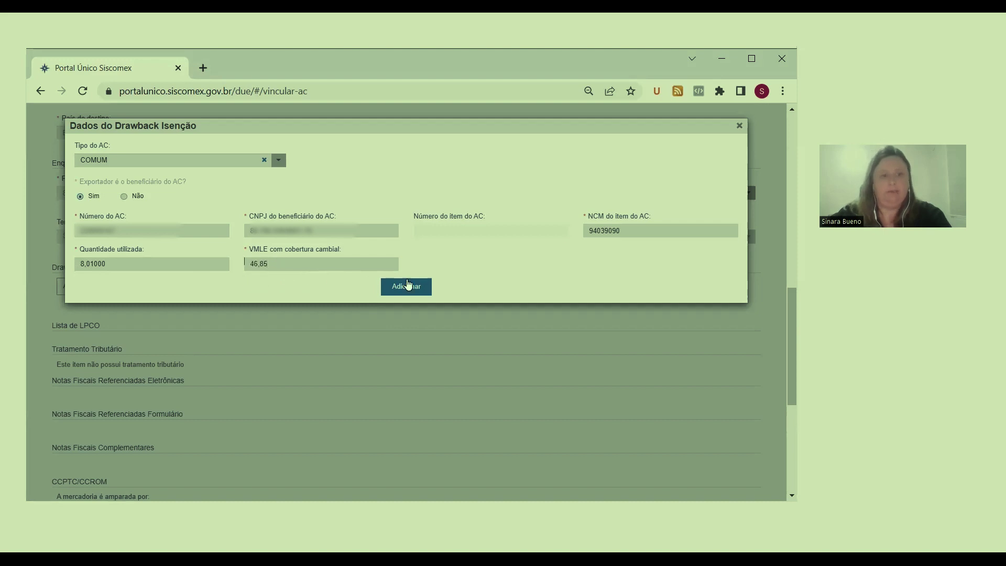
pyautogui.click(417, 290)
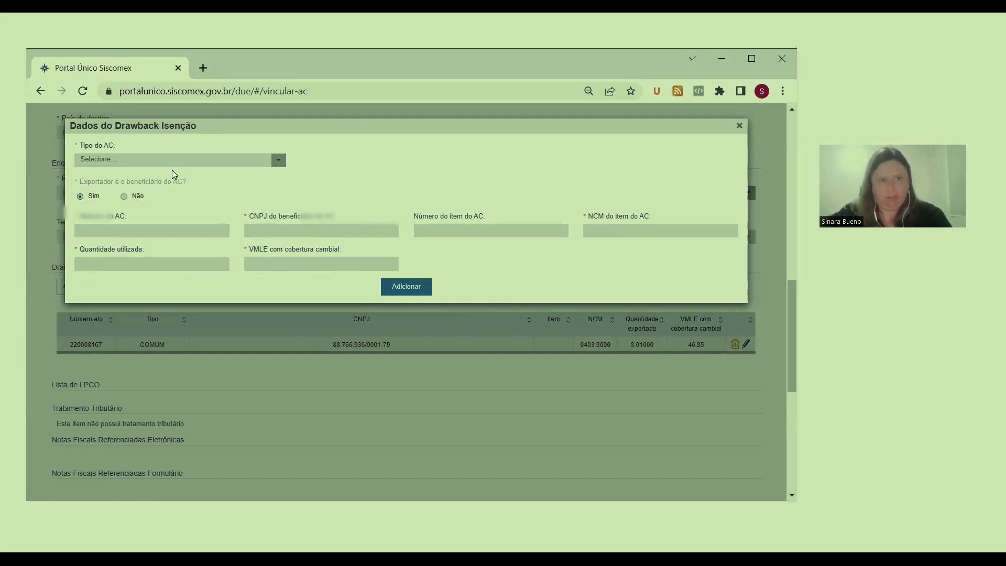
pyautogui.click(739, 126)
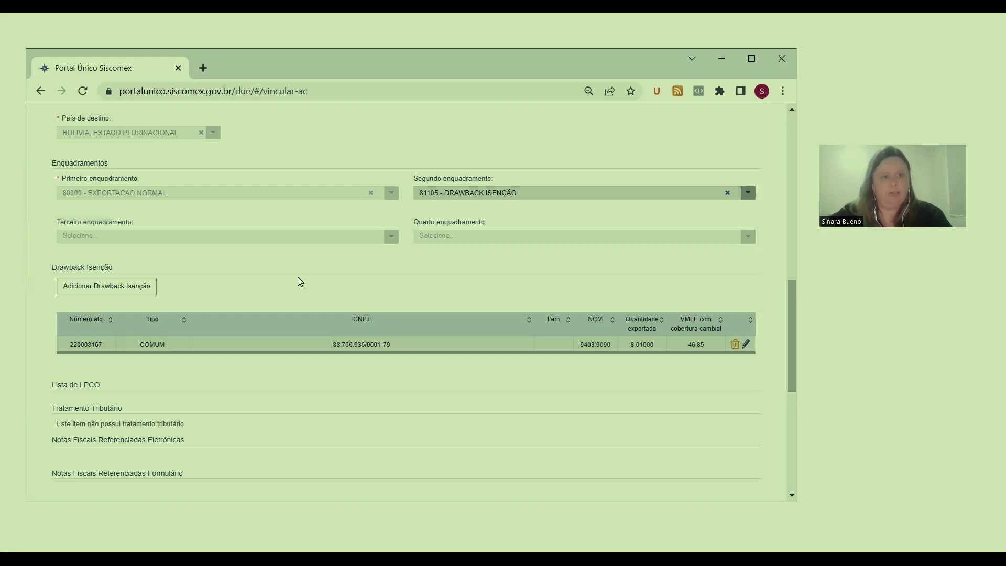
pyautogui.scroll(-4, 298, 279)
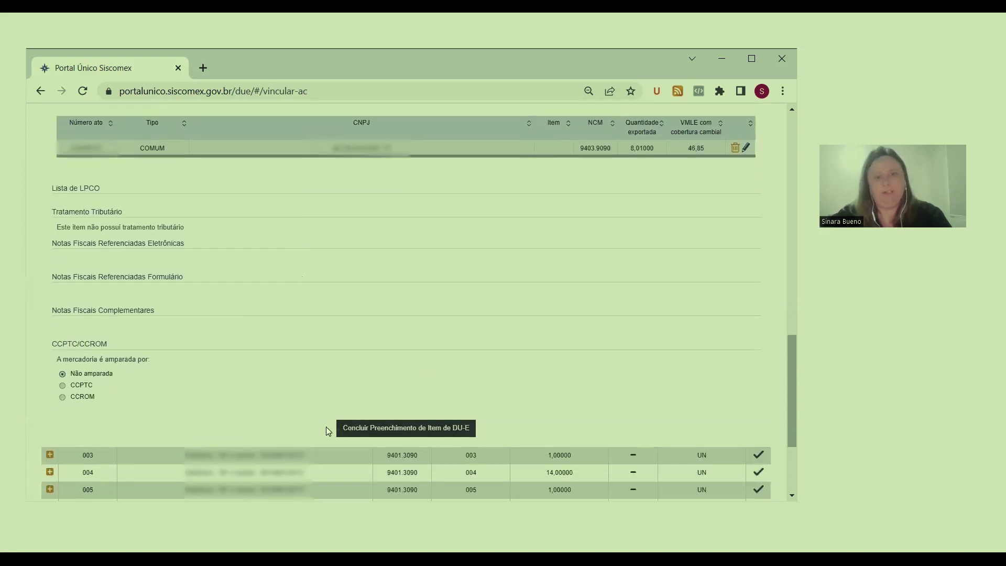
# Complete the filling of DU-E item 002 and submit the declaration's Drawback Isenção link
pyautogui.click(437, 433)
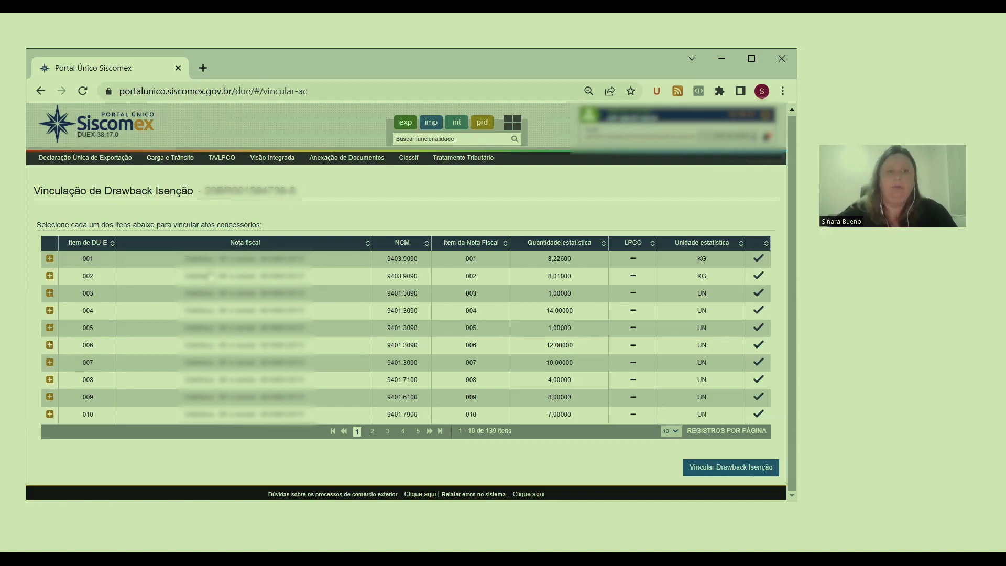
pyautogui.click(757, 468)
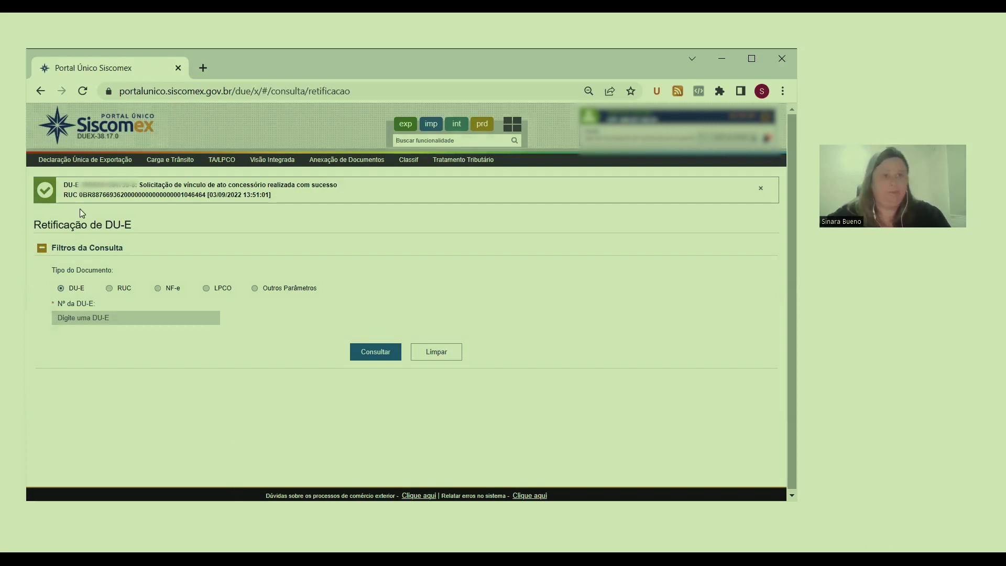
# Copy the DU-E number from the confirmation, look it up in Consulta de DU-E and open the declaration found
pyautogui.moveTo(82, 189); pyautogui.dragTo(134, 187)
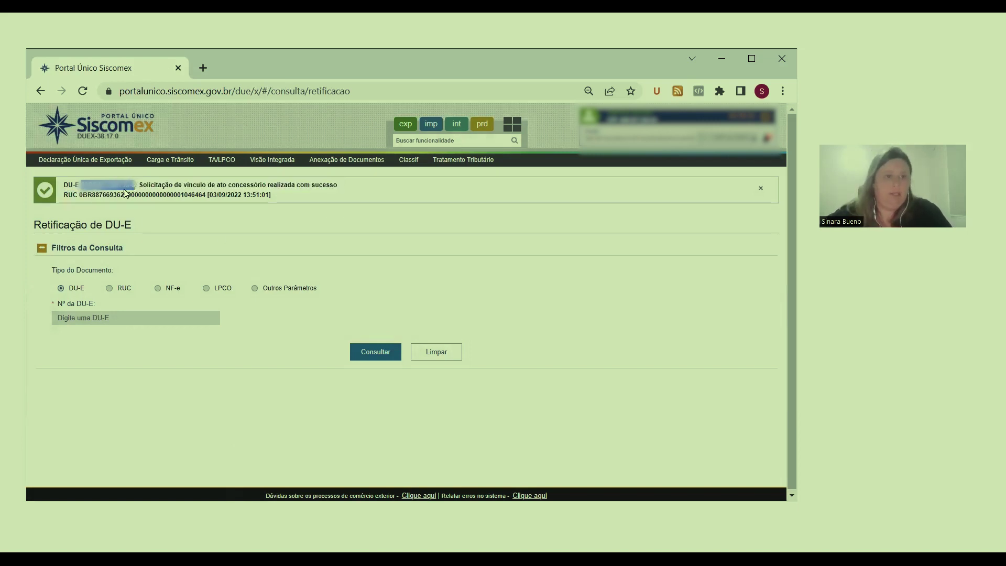
pyautogui.moveTo(53, 160)
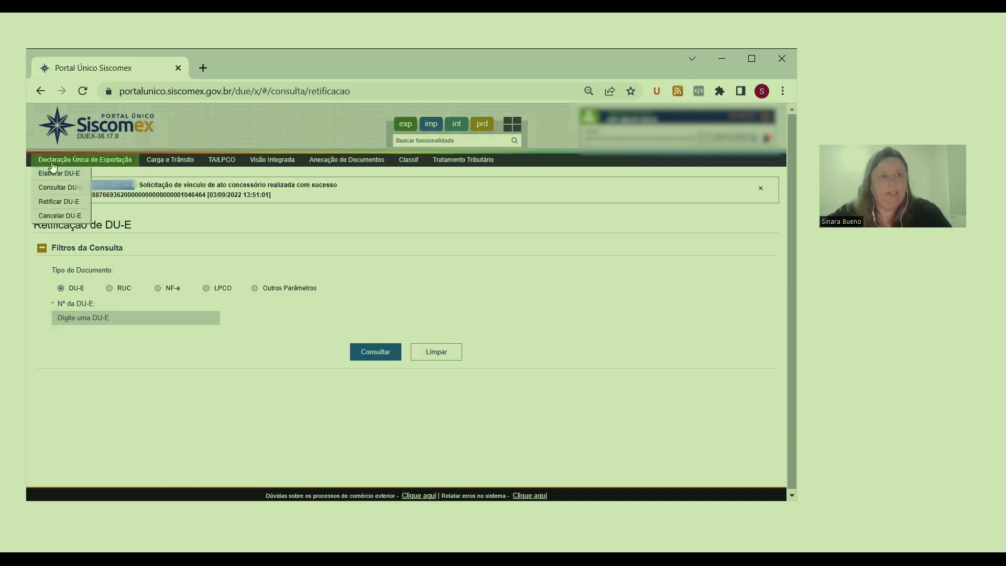
pyautogui.click(73, 189)
pyautogui.click(71, 284)
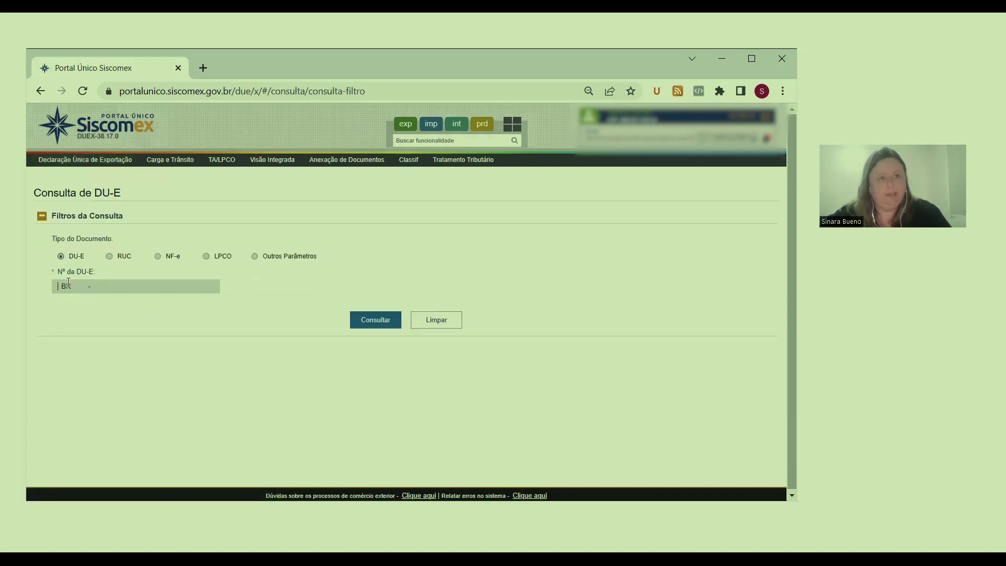
pyautogui.hotkey('ctrl', 'v')
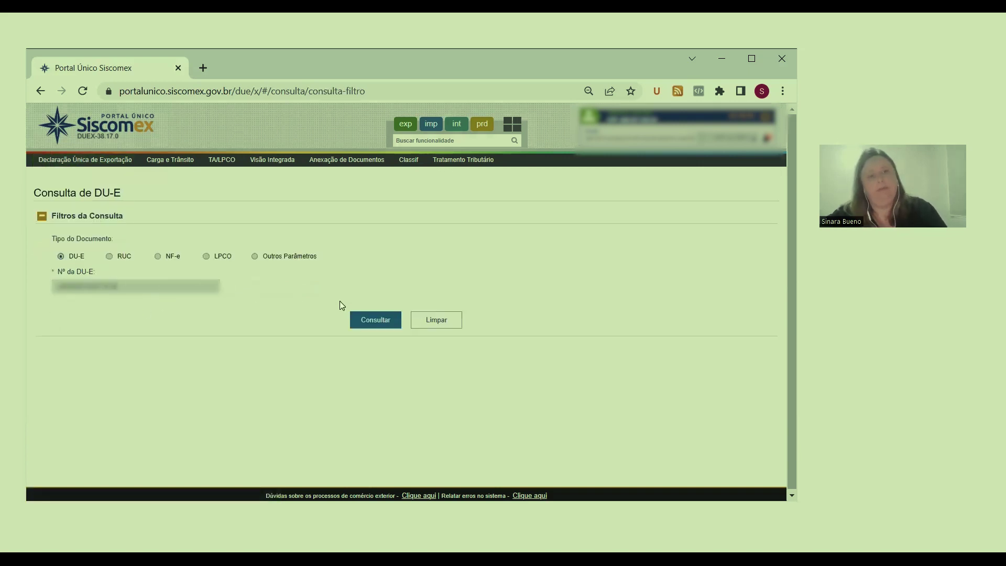
pyautogui.click(386, 321)
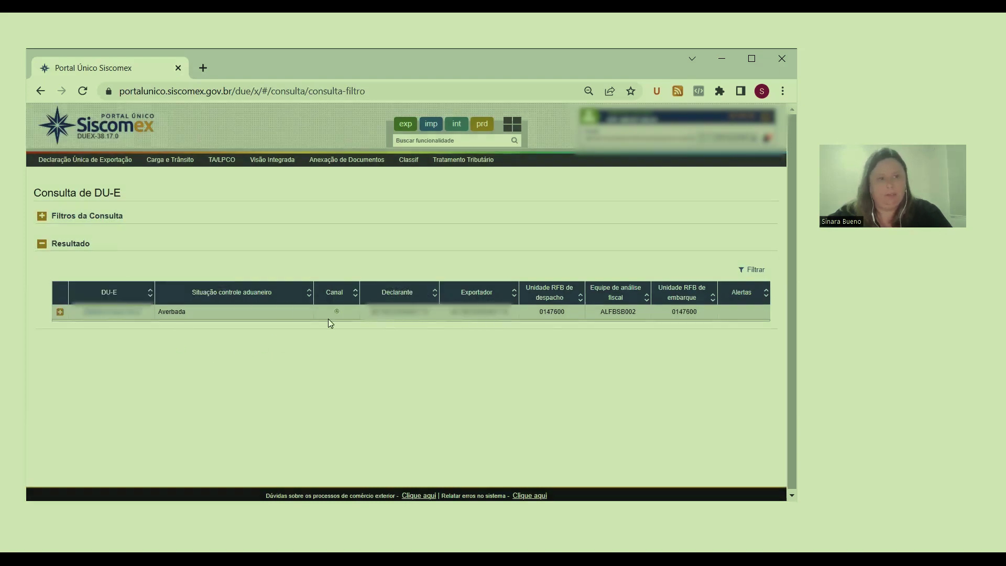
pyautogui.click(114, 311)
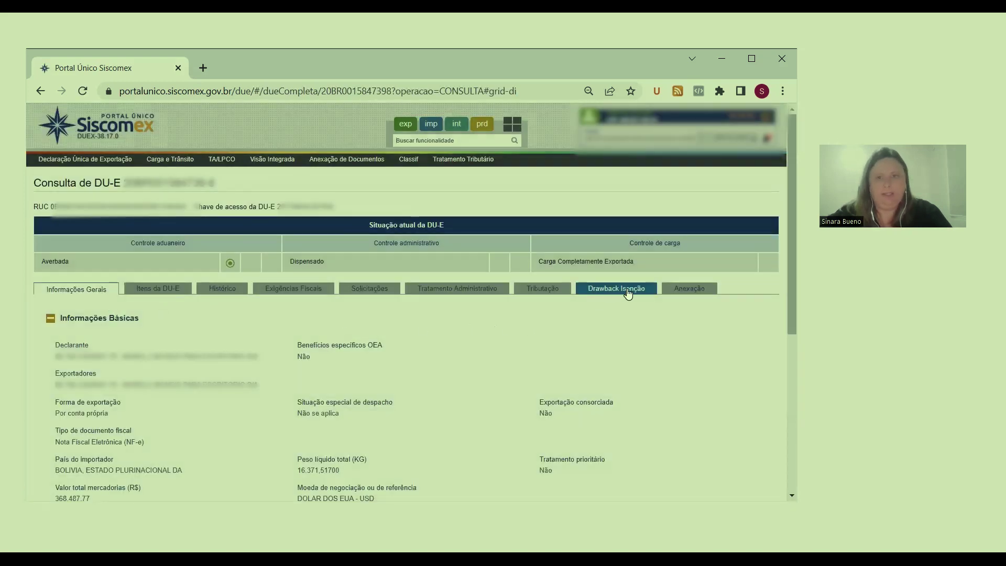
# Consult the declaration's Drawback Isenção AC/Itens AC and check the link status of DU-E items 001 and 002
pyautogui.click(626, 295)
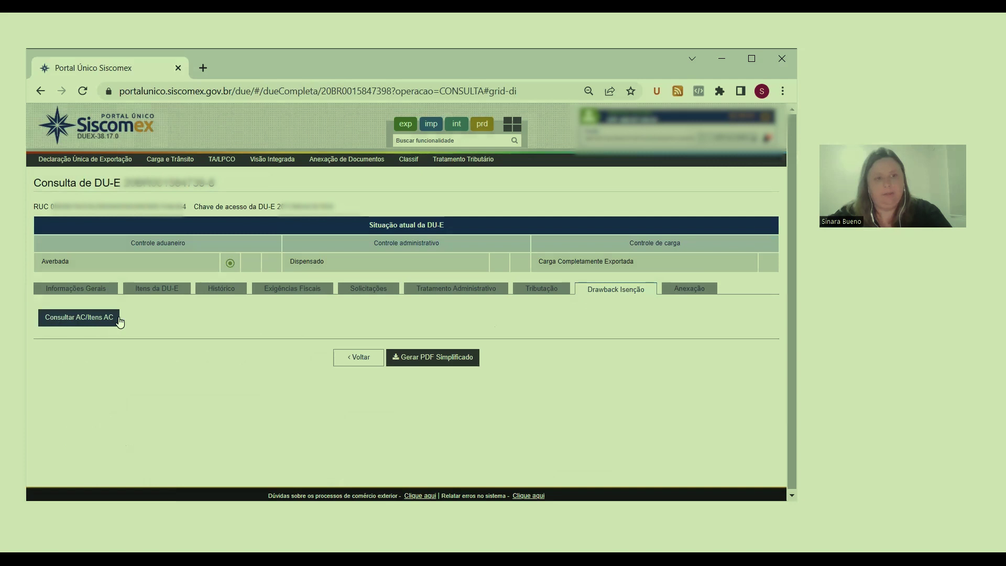
pyautogui.click(104, 325)
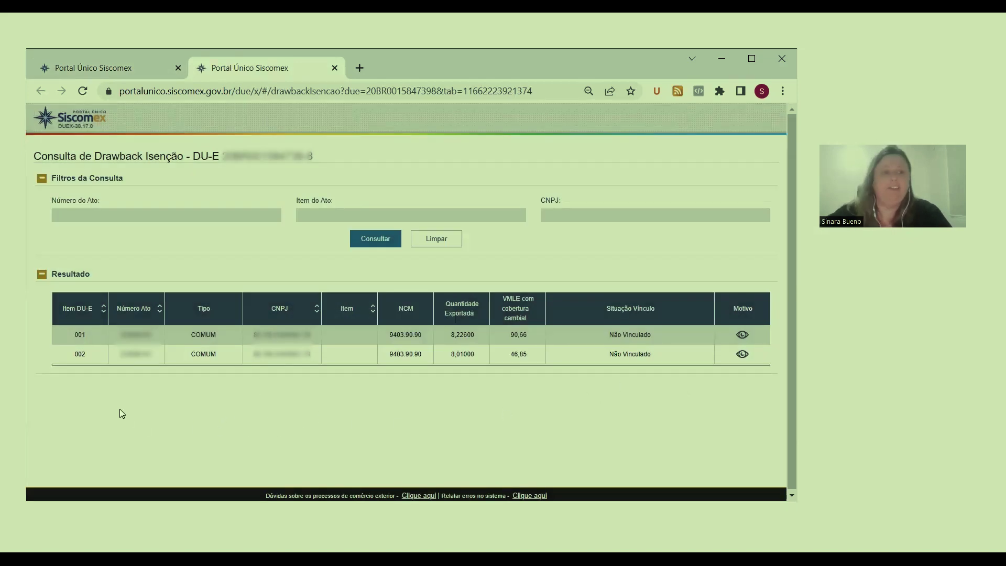
pyautogui.doubleClick(76, 334)
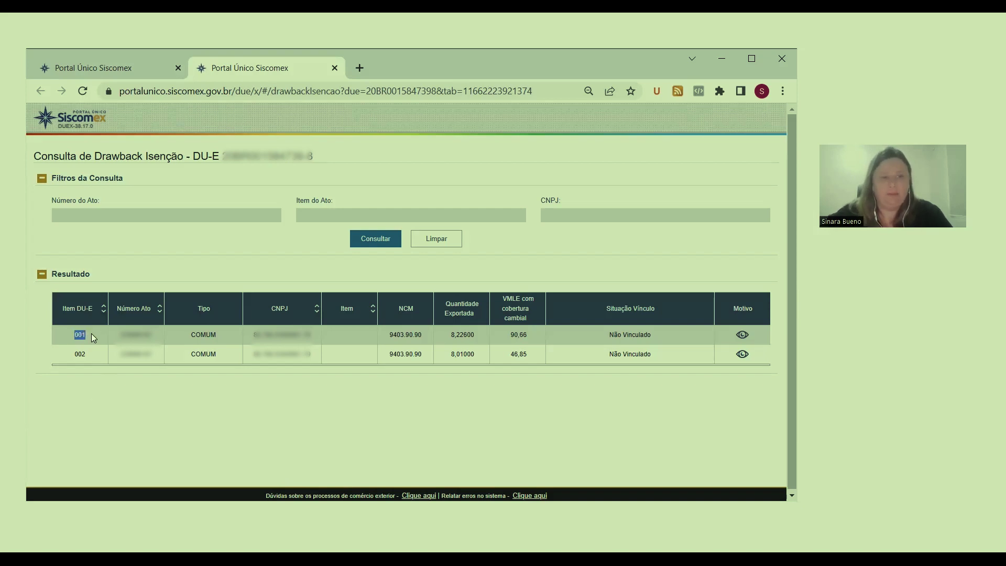
pyautogui.doubleClick(80, 355)
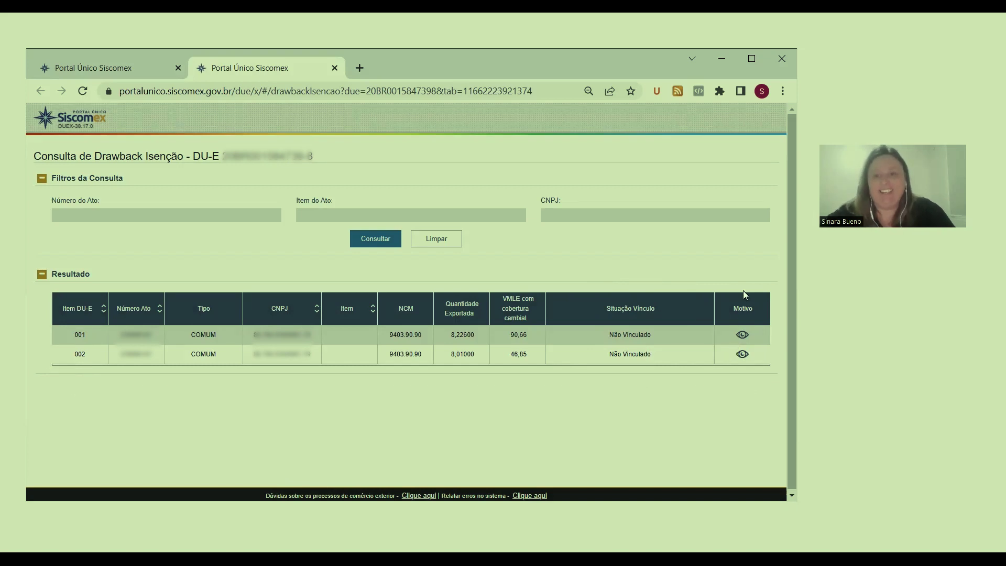
# View the reason for the link status of DU-E item 002, read it and close it
pyautogui.click(741, 355)
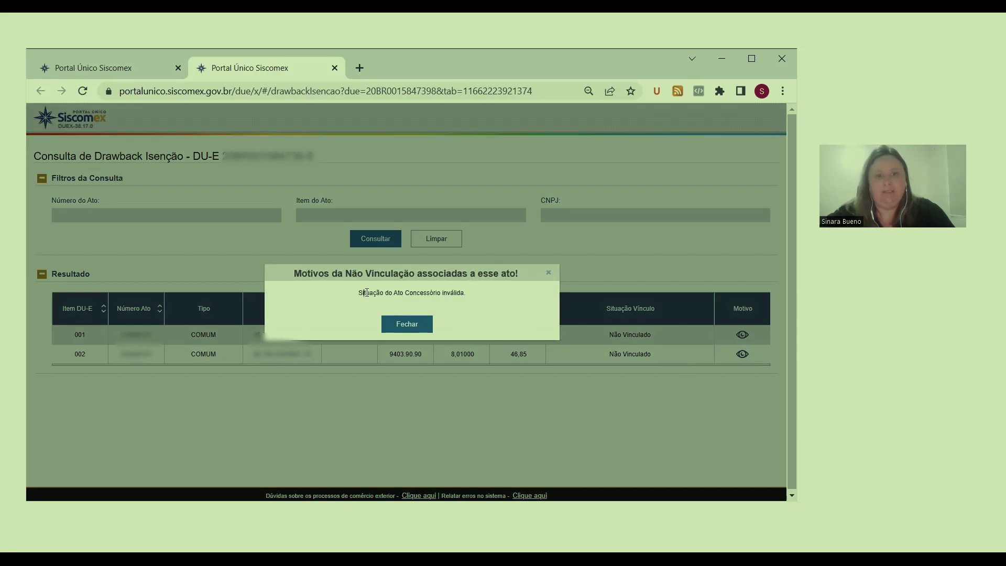
pyautogui.moveTo(363, 294); pyautogui.dragTo(456, 295)
pyautogui.click(535, 310)
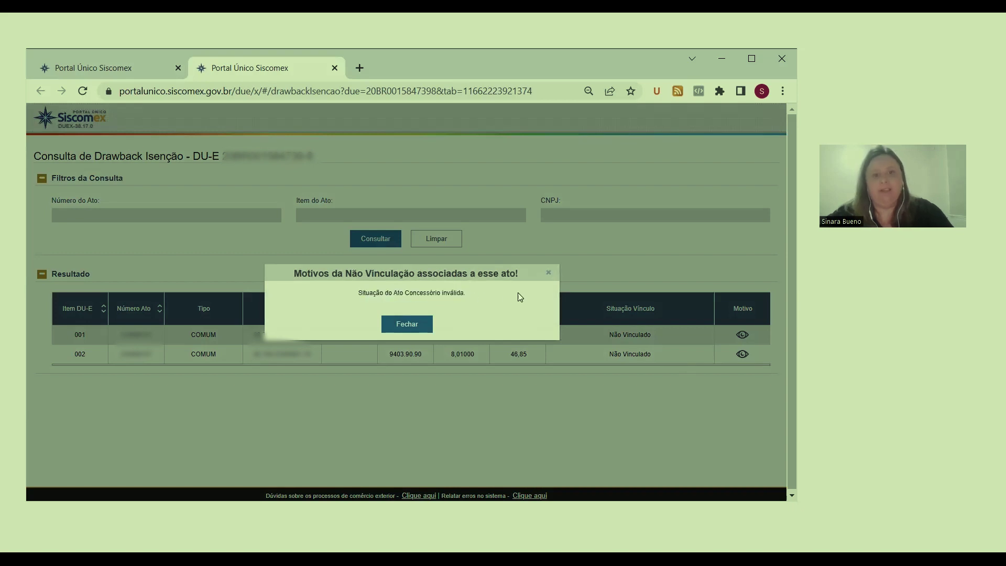
pyautogui.moveTo(509, 274); pyautogui.dragTo(508, 298)
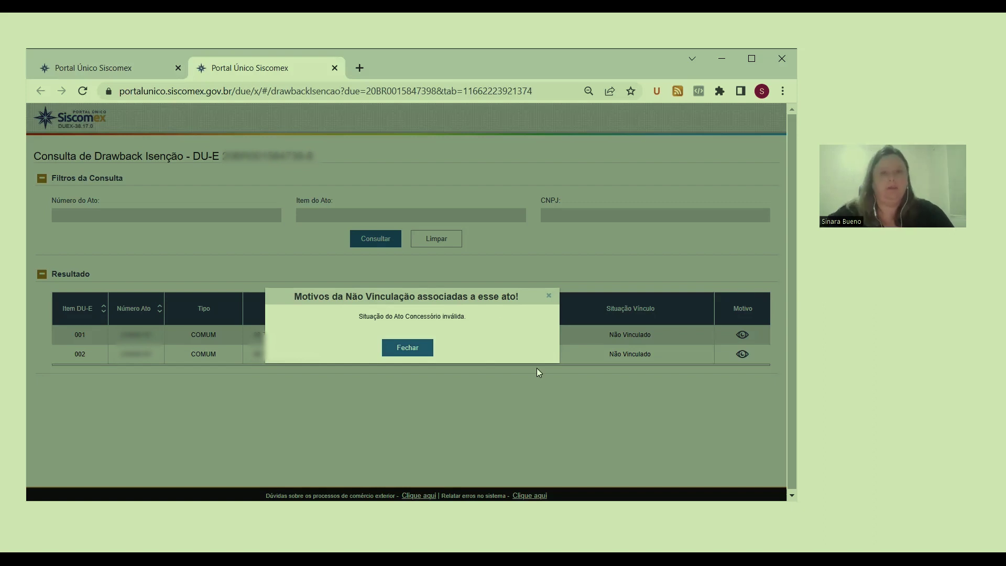
pyautogui.click(408, 351)
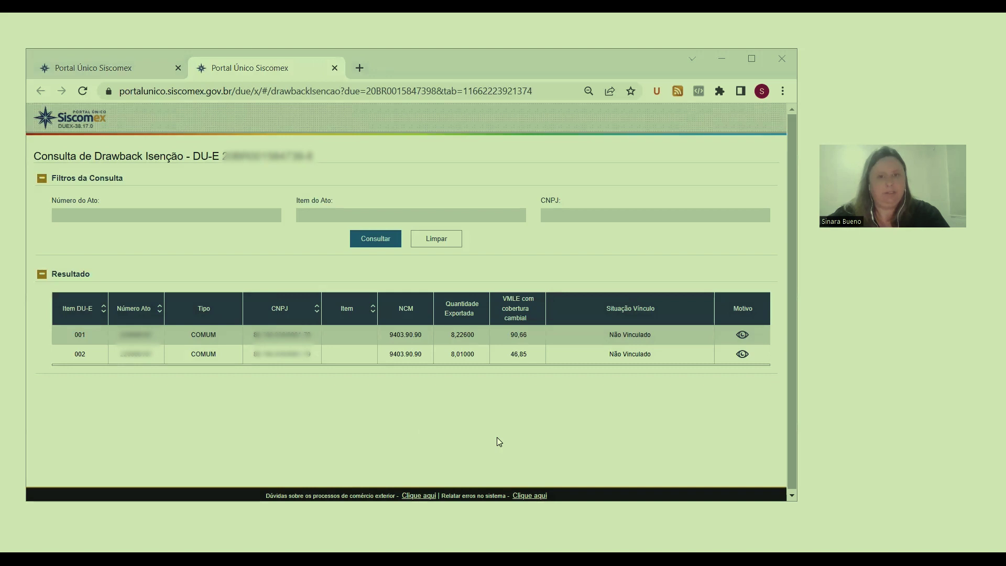
# Switch to the Drawback Isenção system, dismiss the expired session notice and open the Comum favourite act in Resposta de Exigência
pyautogui.hotkey('alt', 'Tab')
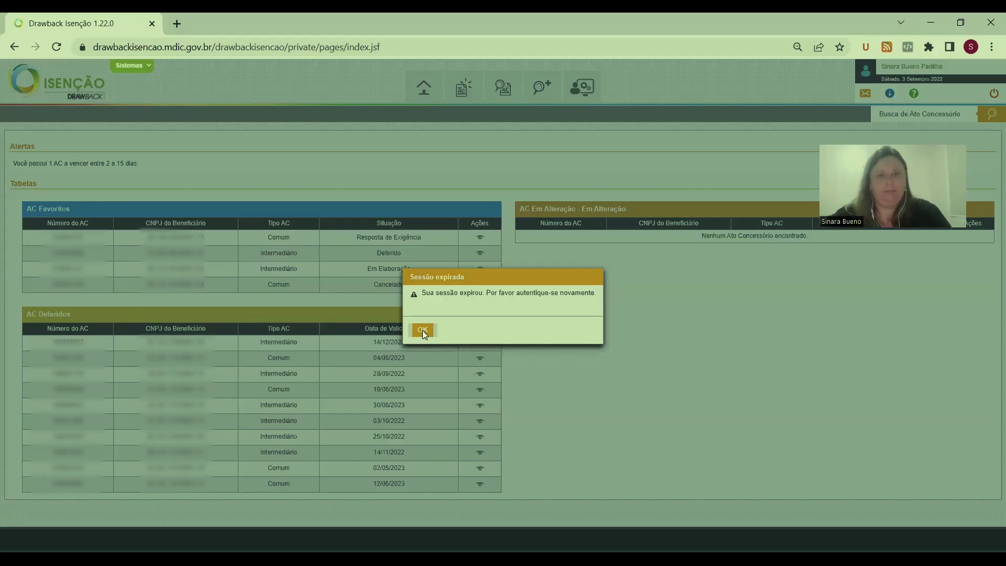
pyautogui.click(422, 329)
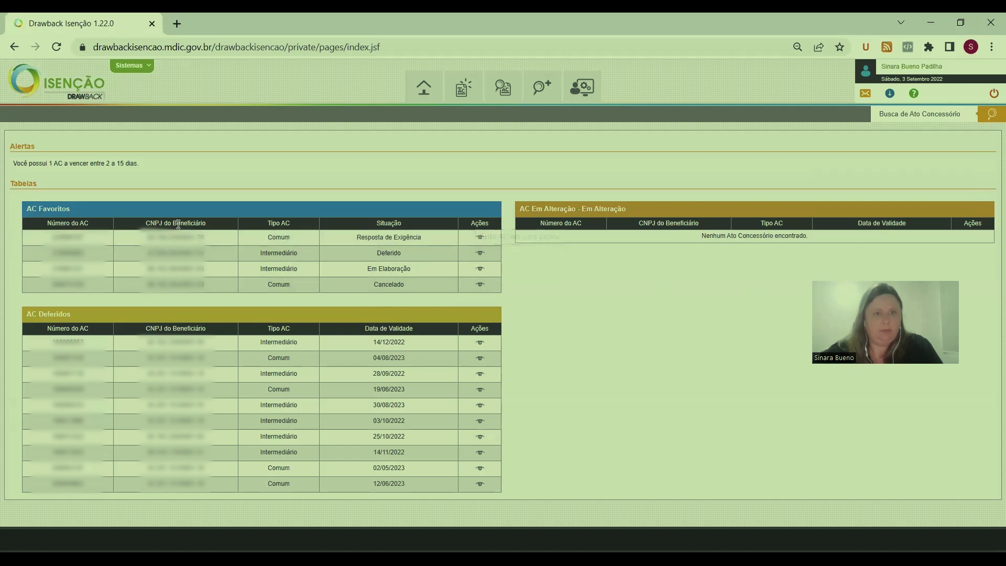
pyautogui.click(482, 237)
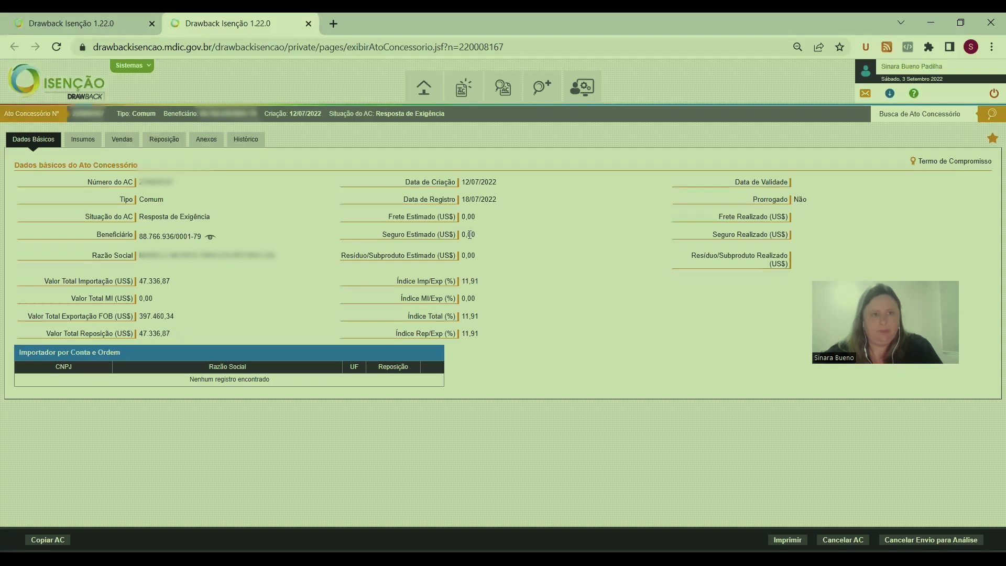
# Review the DU-E items linked to sales item 000001 of the act, close that list and view the act's Insumos
pyautogui.click(130, 142)
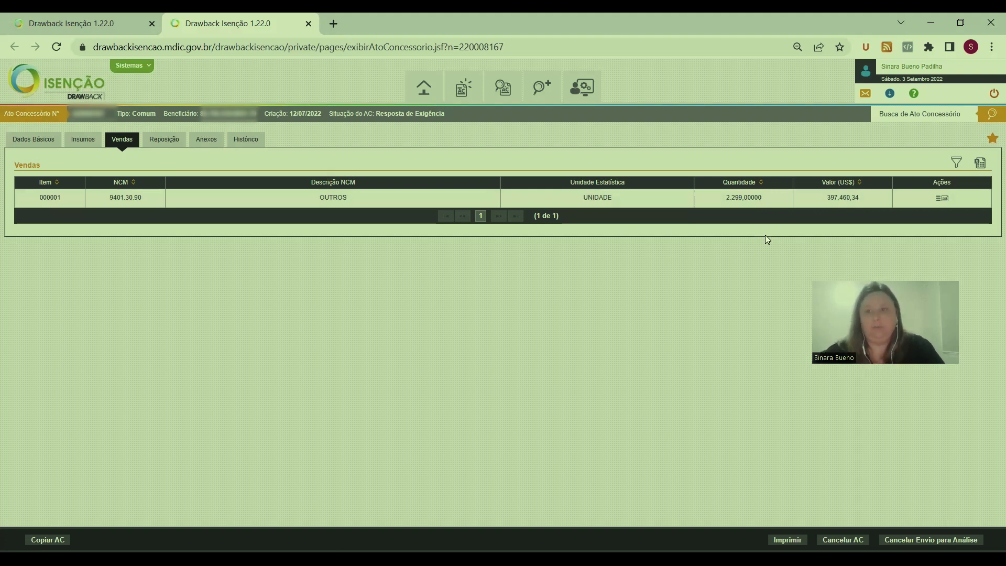
pyautogui.click(942, 199)
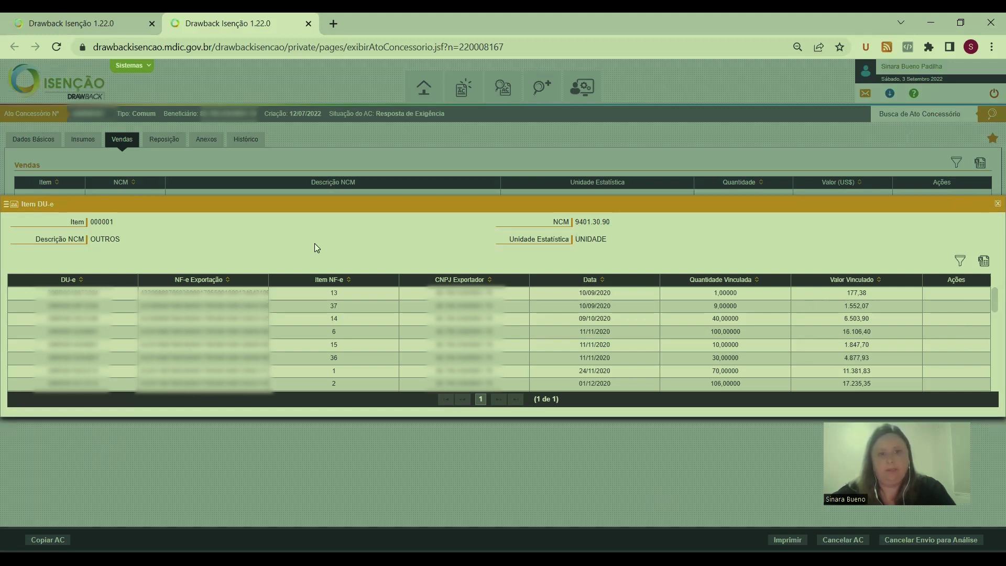
pyautogui.click(332, 292)
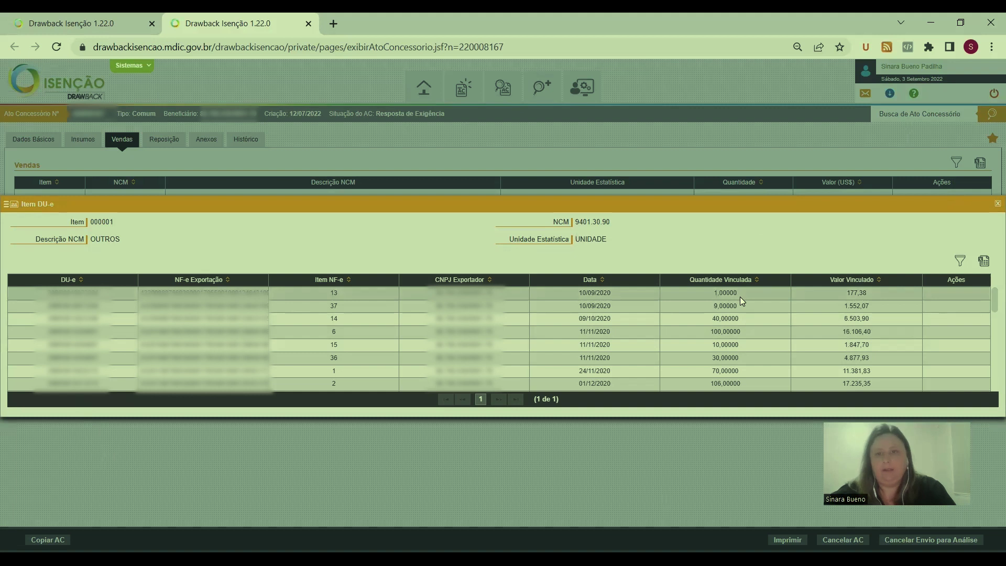
pyautogui.click(993, 206)
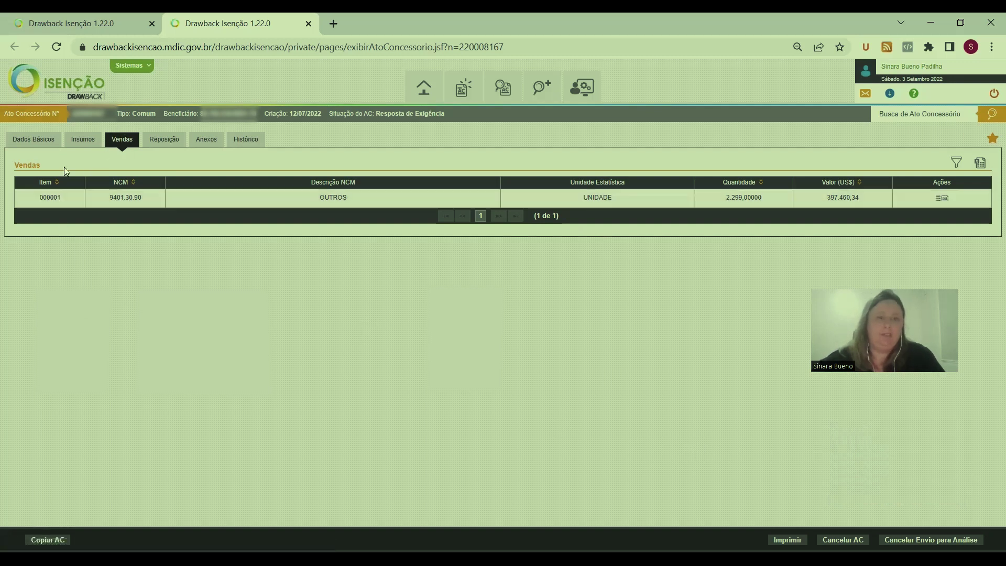
pyautogui.click(82, 140)
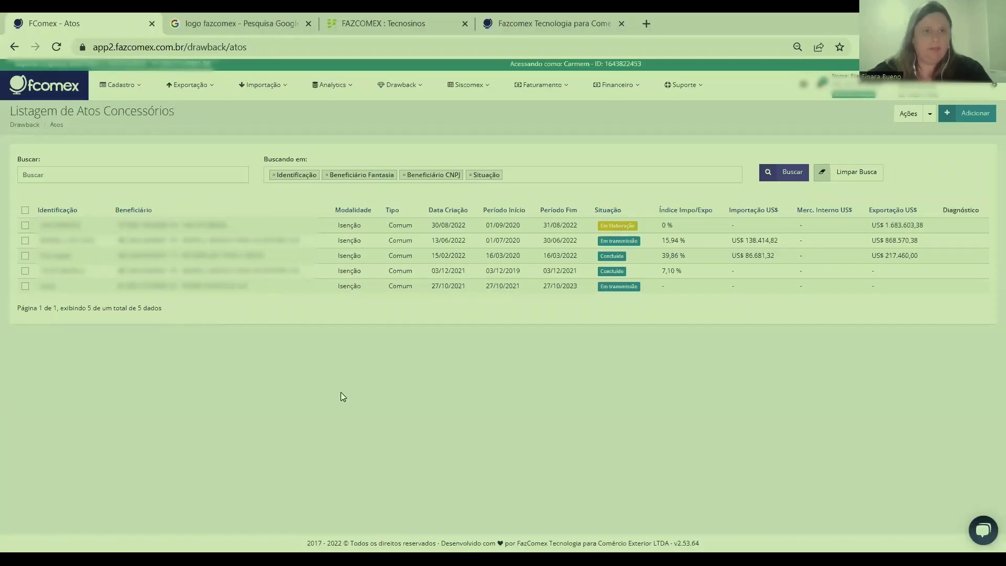
# Close the three extra browser tabs, keeping only the FComex act listing
pyautogui.middleClick(219, 27)
pyautogui.middleClick(218, 28)
pyautogui.middleClick(219, 27)
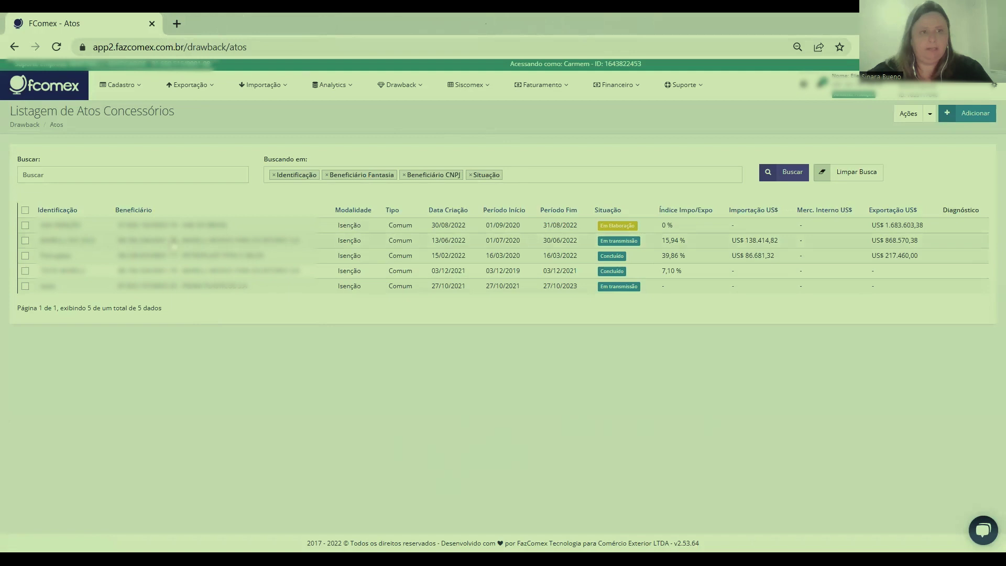
# Select the act created on 13/06/2022, open its transmission page and show its Exportações
pyautogui.click(377, 247)
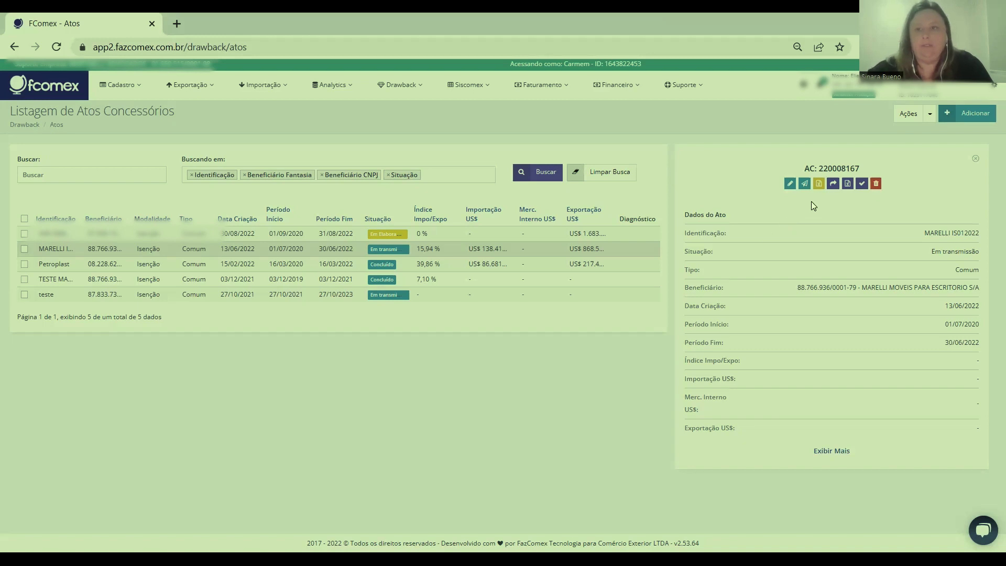
pyautogui.click(805, 184)
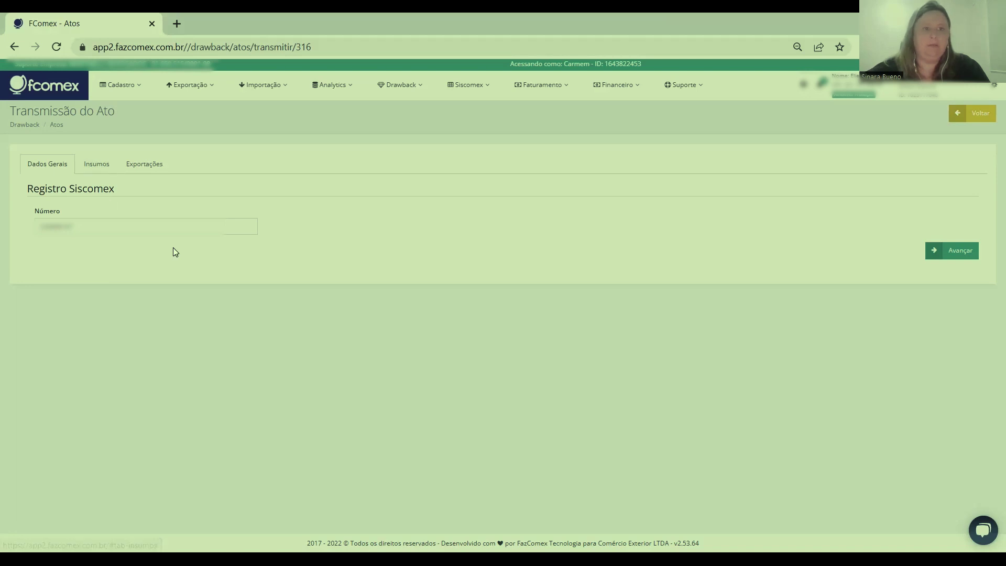
pyautogui.click(143, 166)
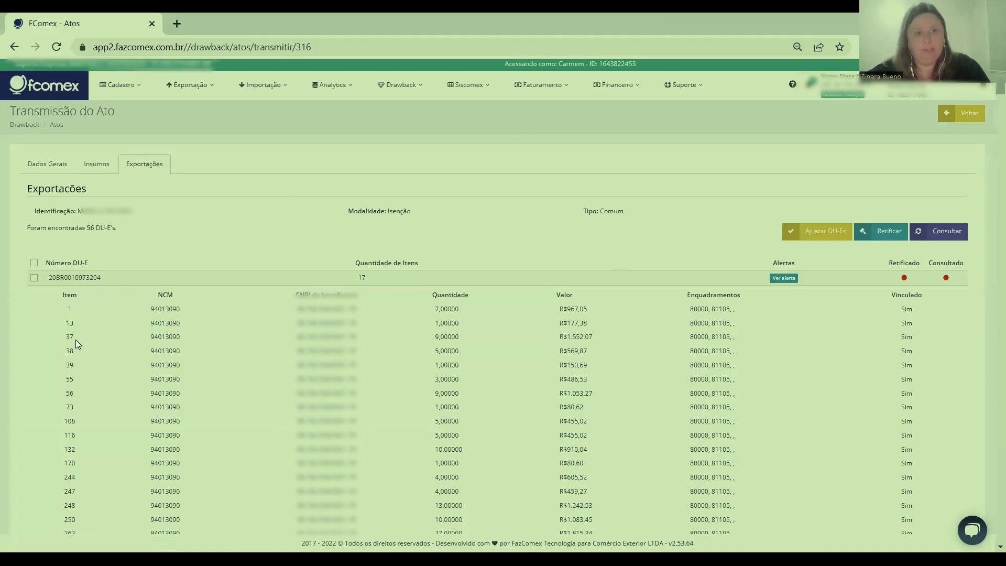
# Look through the act's DU-Es, examining each item's quantity, value, Enquadramentos and Vinculado status
pyautogui.scroll(-4, 586, 410)
pyautogui.scroll(-10, 588, 410)
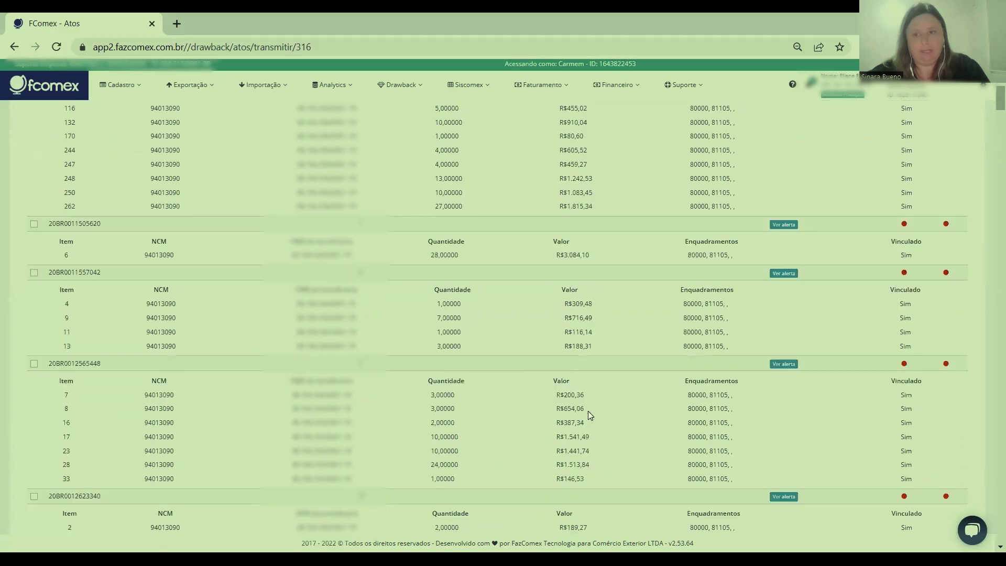
pyautogui.scroll(-10, 587, 411)
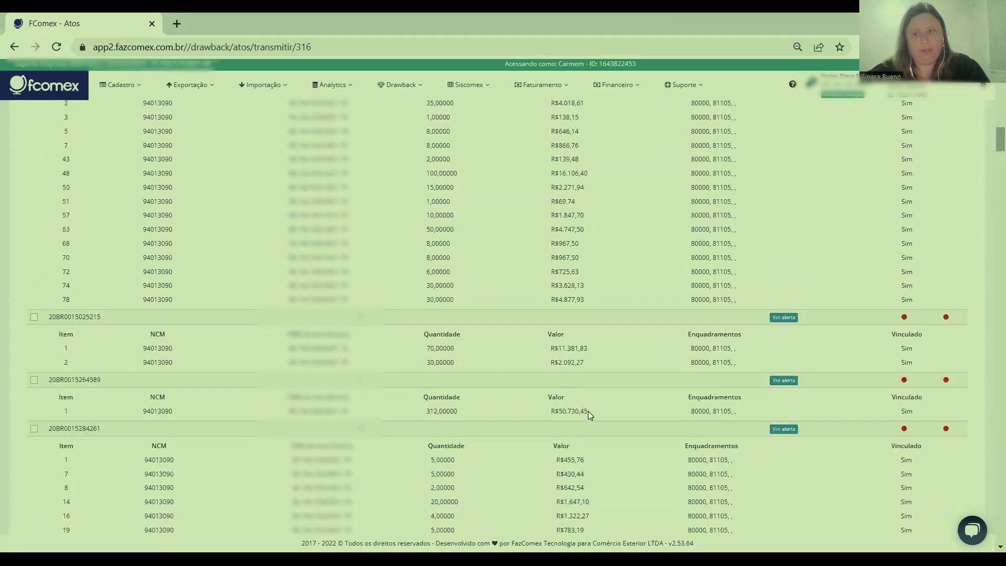
pyautogui.scroll(-10, 588, 411)
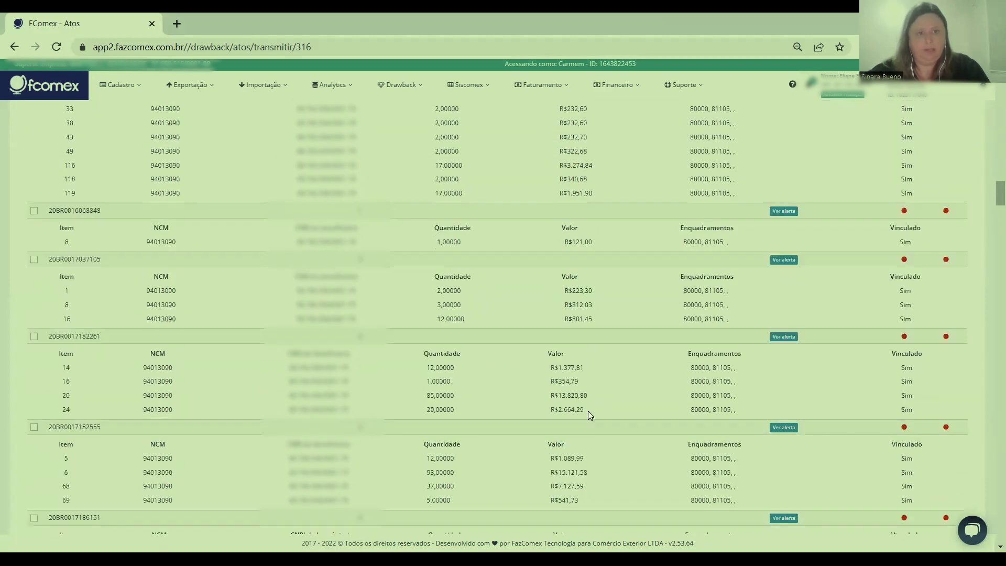
pyautogui.scroll(-10, 588, 410)
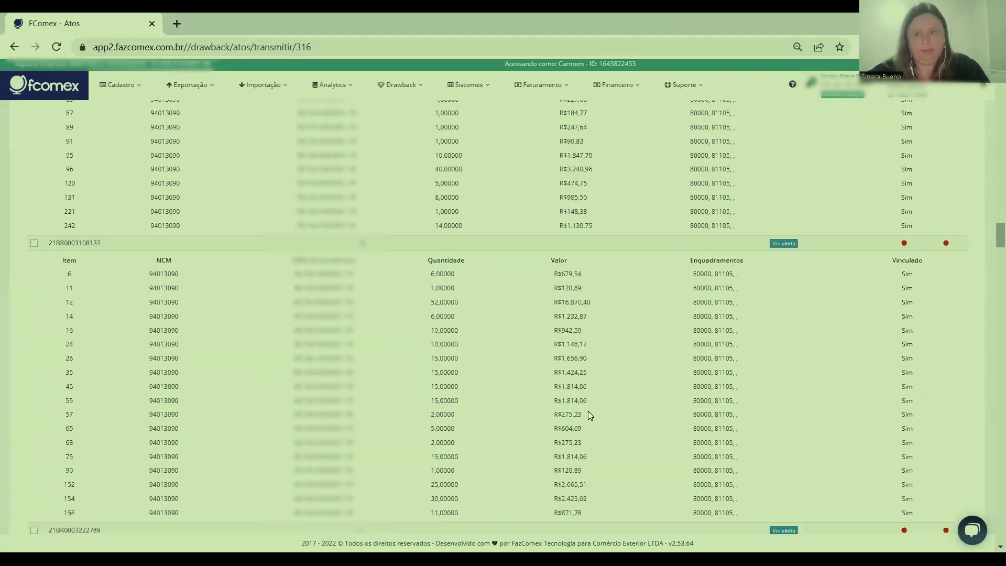
pyautogui.scroll(-10, 588, 410)
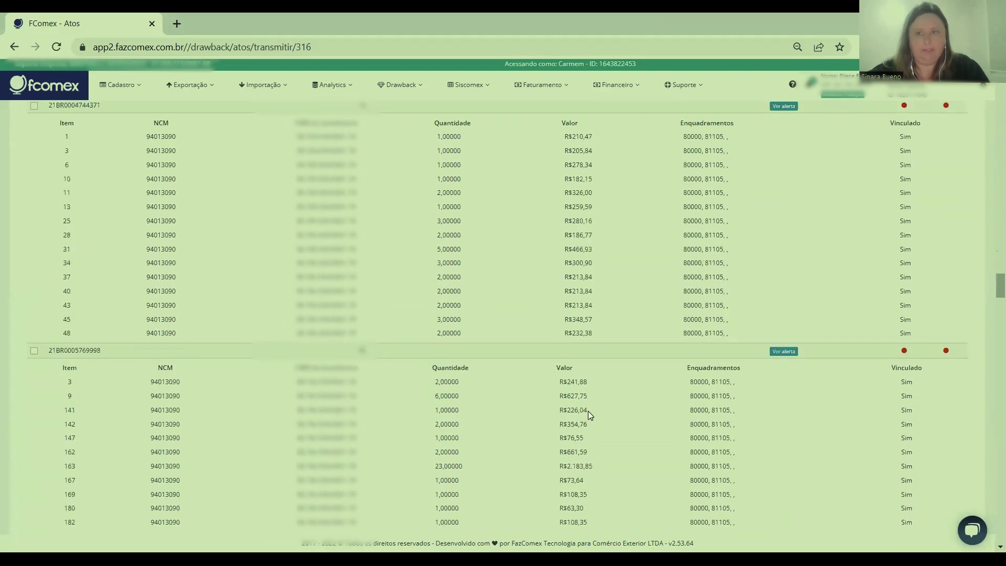
pyautogui.scroll(-10, 588, 411)
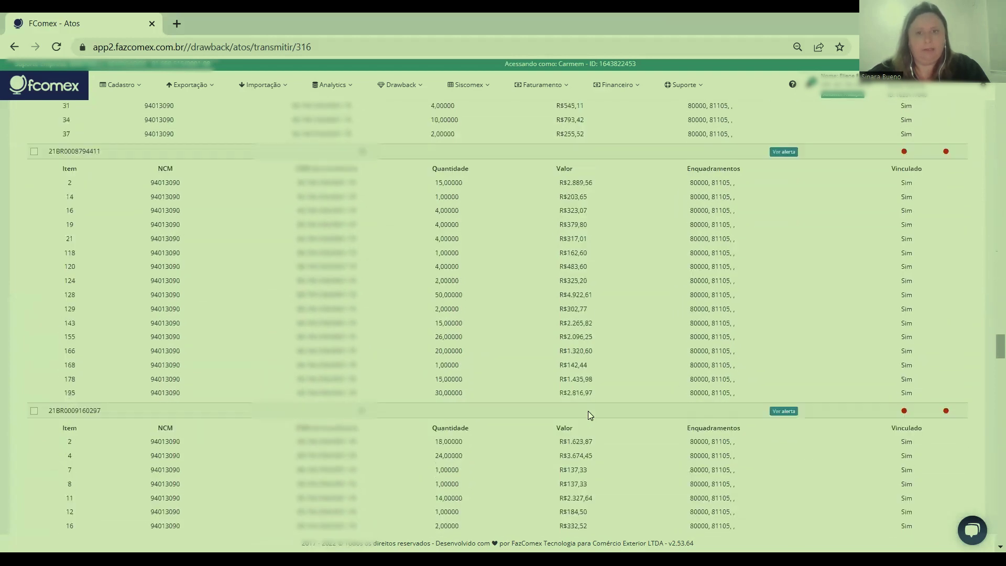
pyautogui.scroll(-10, 587, 411)
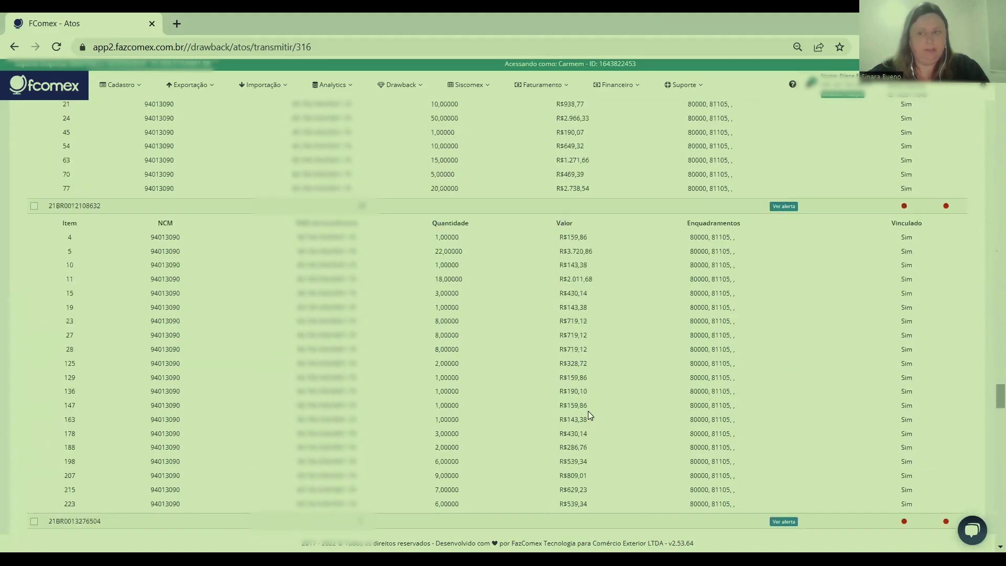
# Look through the remaining DU-Es in the act's Exportações list and return to the first DU-E
pyautogui.scroll(-10, 588, 411)
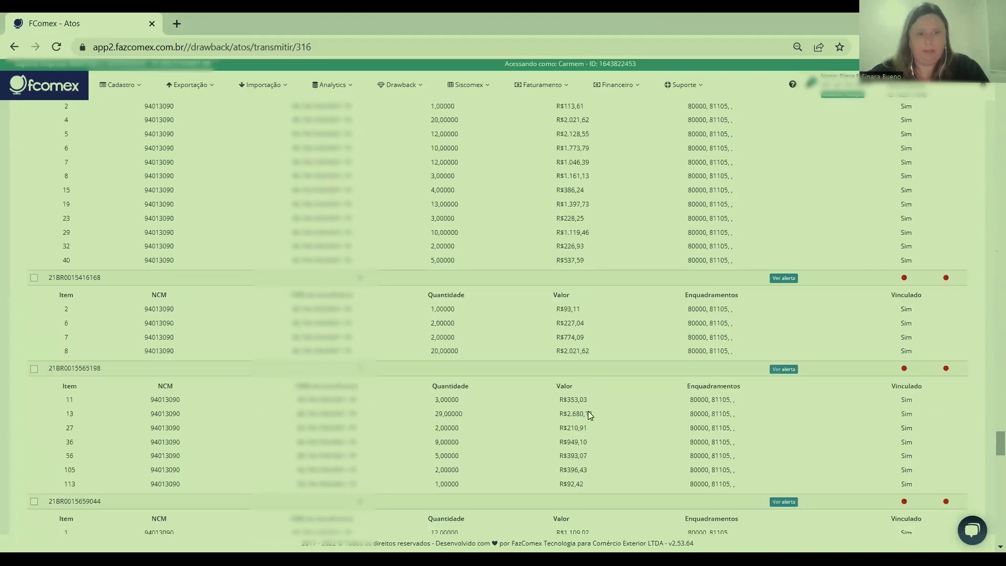
pyautogui.scroll(-10, 588, 410)
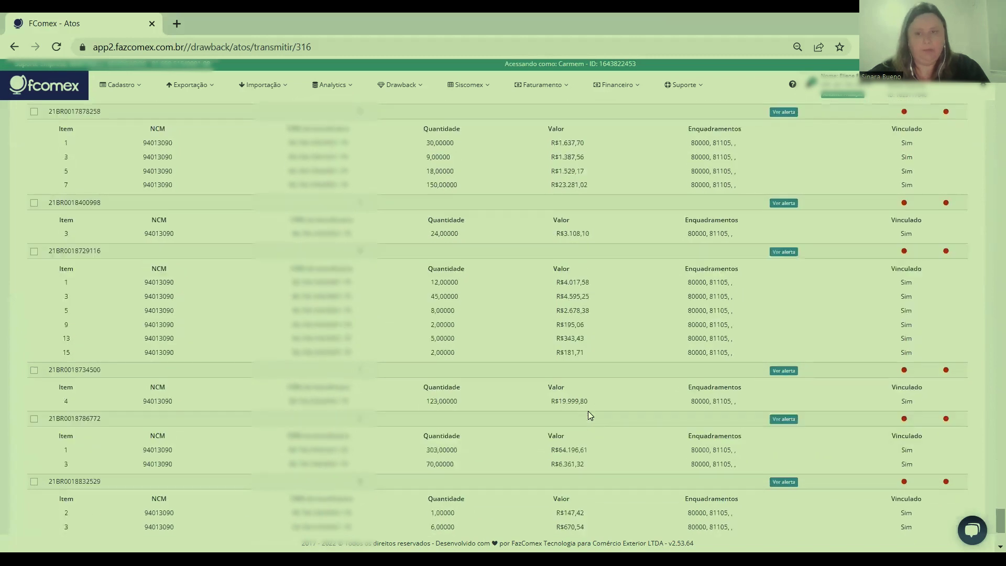
pyautogui.scroll(10, 468, 388)
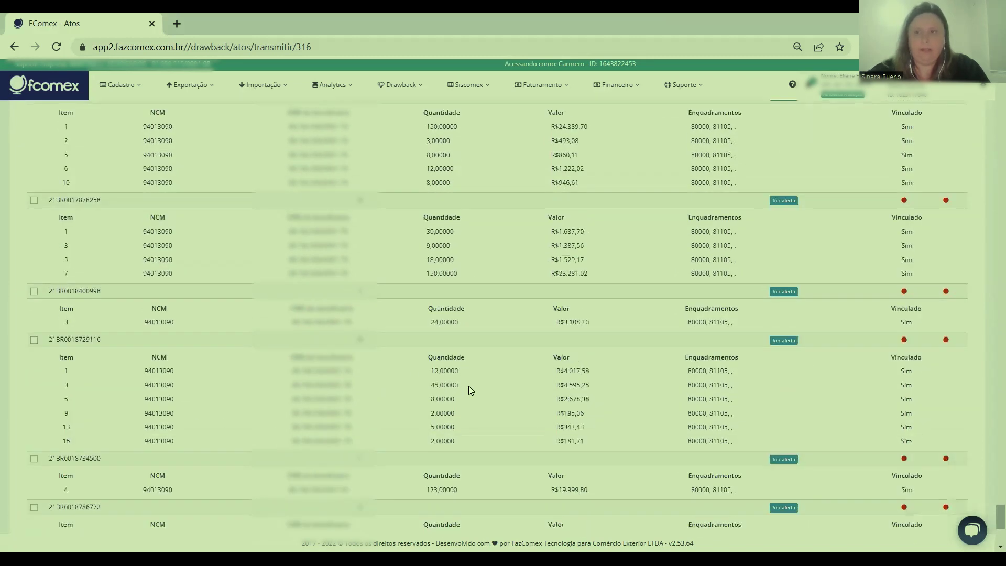
pyautogui.scroll(10, 469, 389)
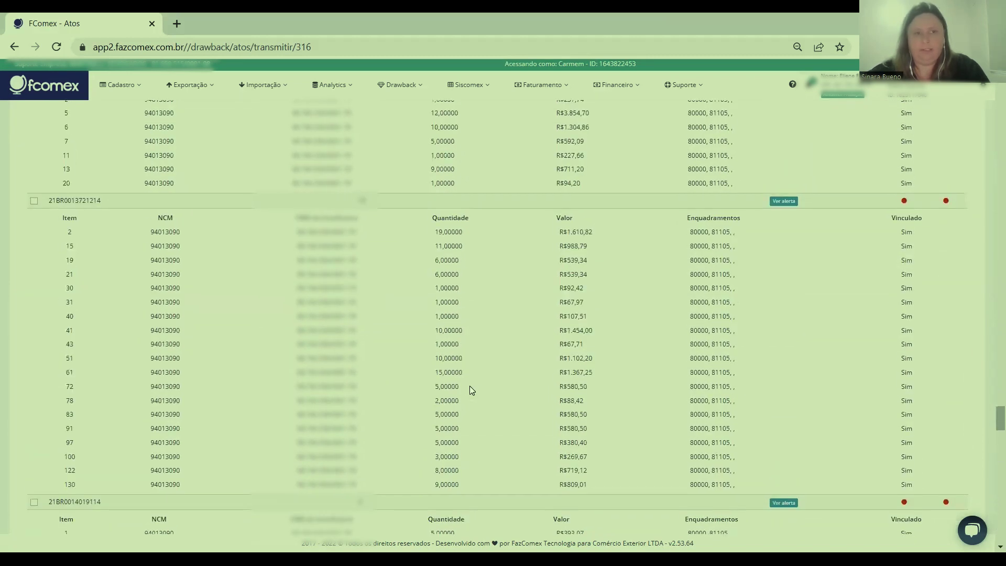
pyautogui.moveTo(995, 324); pyautogui.dragTo(982, 103)
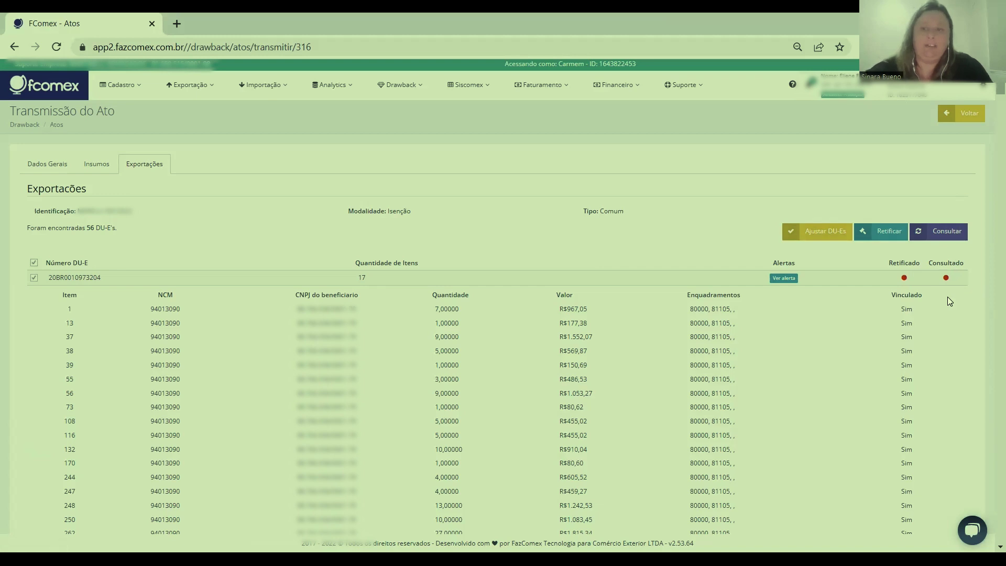
# Examine the Vinculado status of the first DU-E's items, view that DU-E's alerts and close the error list
pyautogui.moveTo(906, 309); pyautogui.dragTo(907, 343)
pyautogui.click(908, 317)
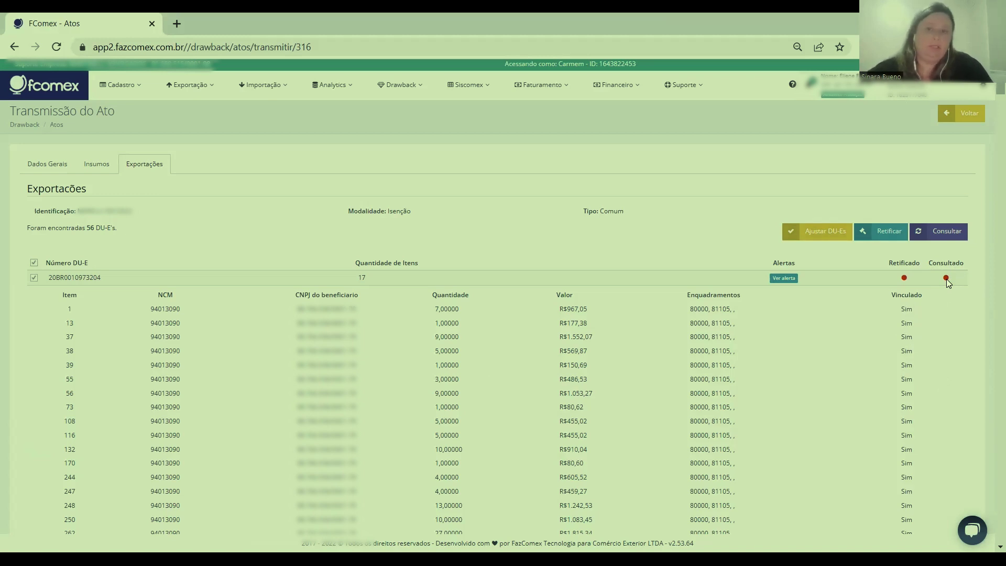
pyautogui.click(784, 278)
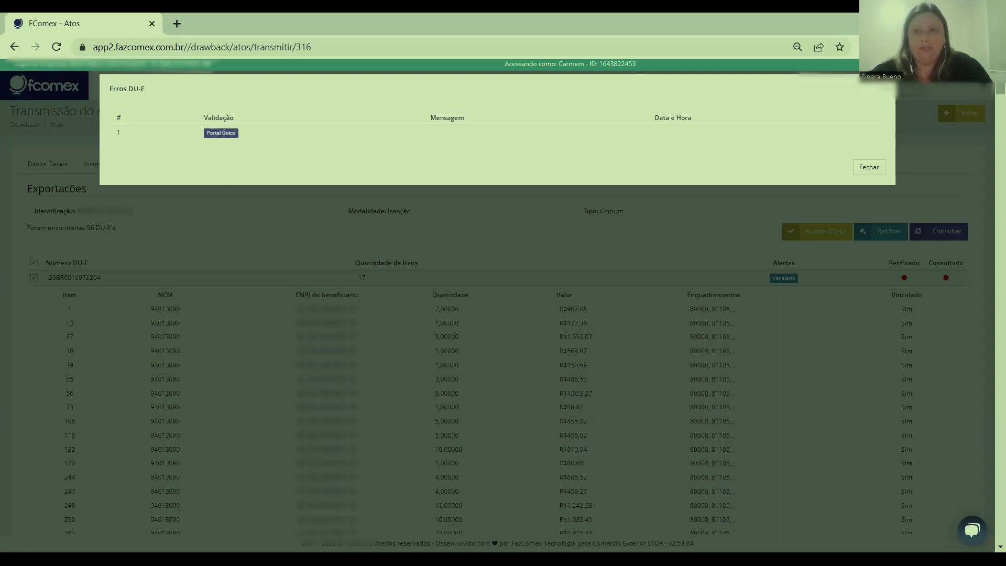
pyautogui.click(868, 166)
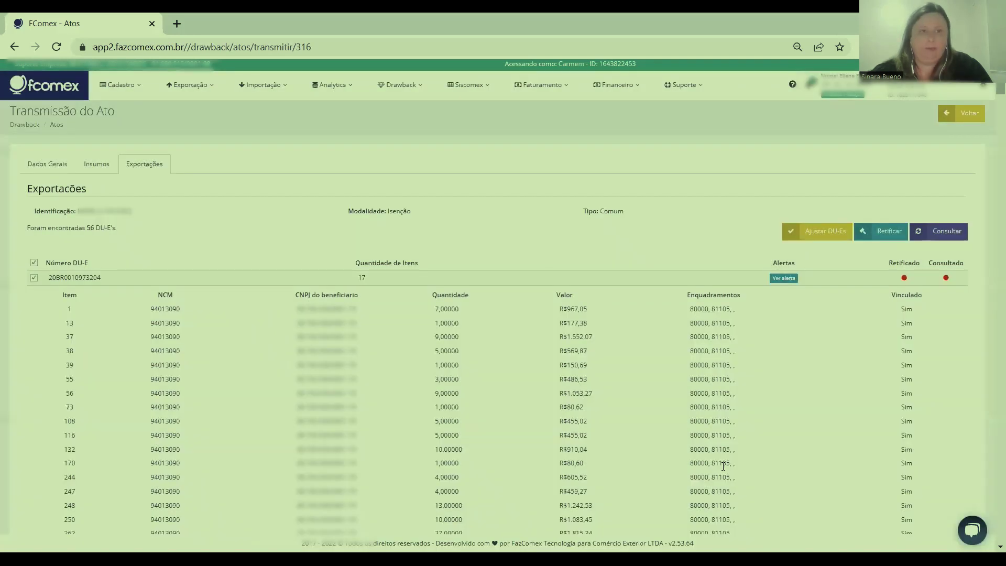